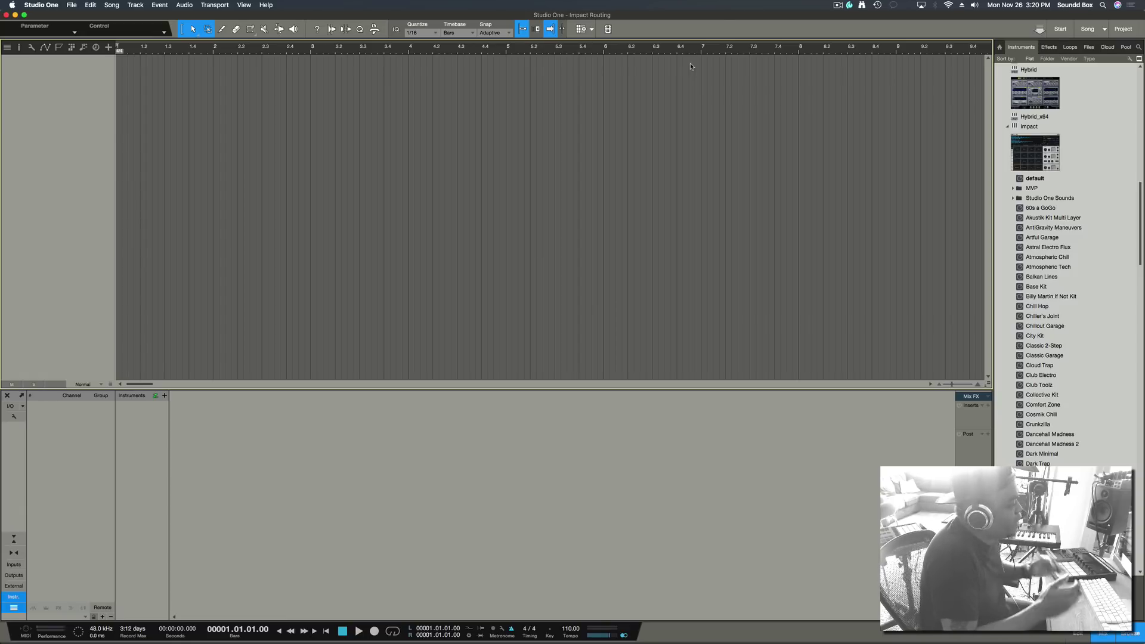
- Add the Impact instrument to the empty arrangement as a new track and reposition its instrument window
click(1016, 136)
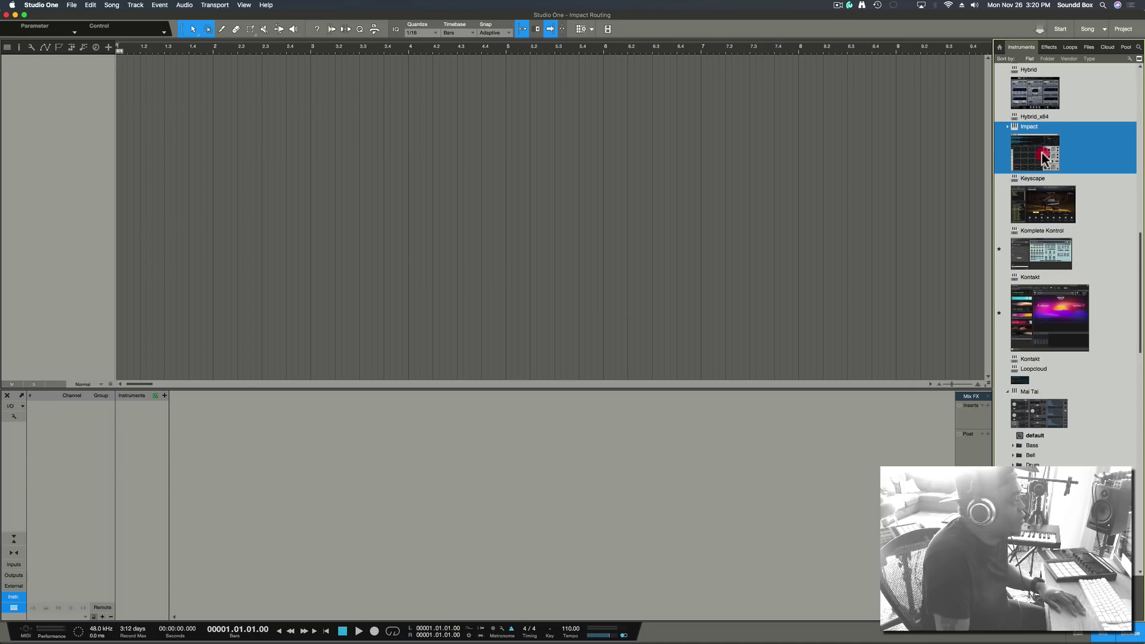
drag(1027, 153, 624, 135)
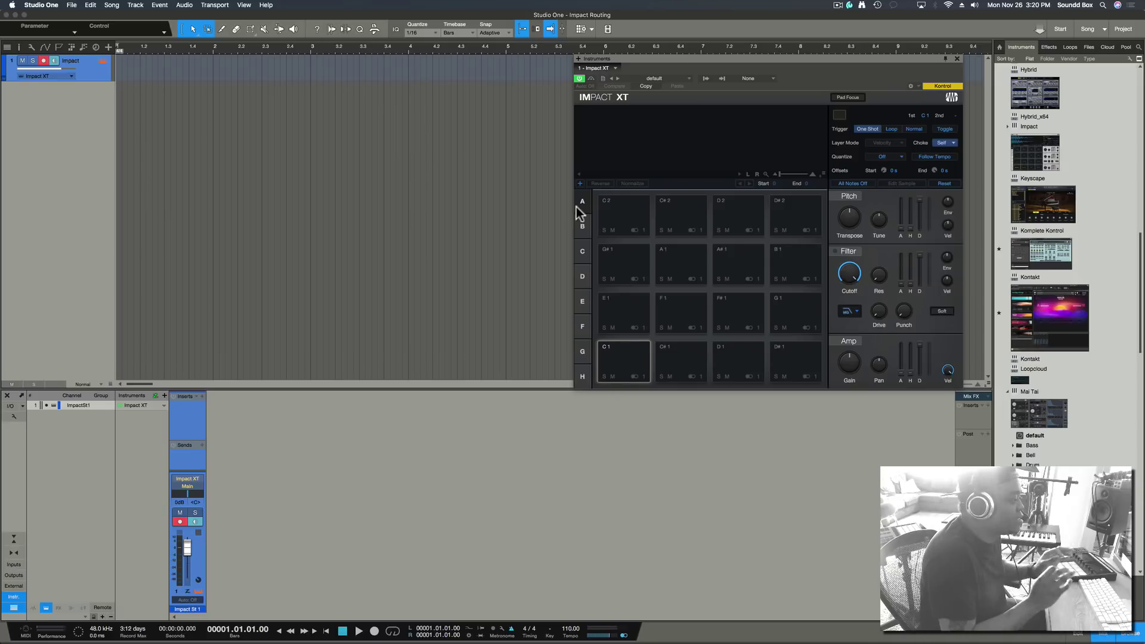
drag(638, 57, 609, 121)
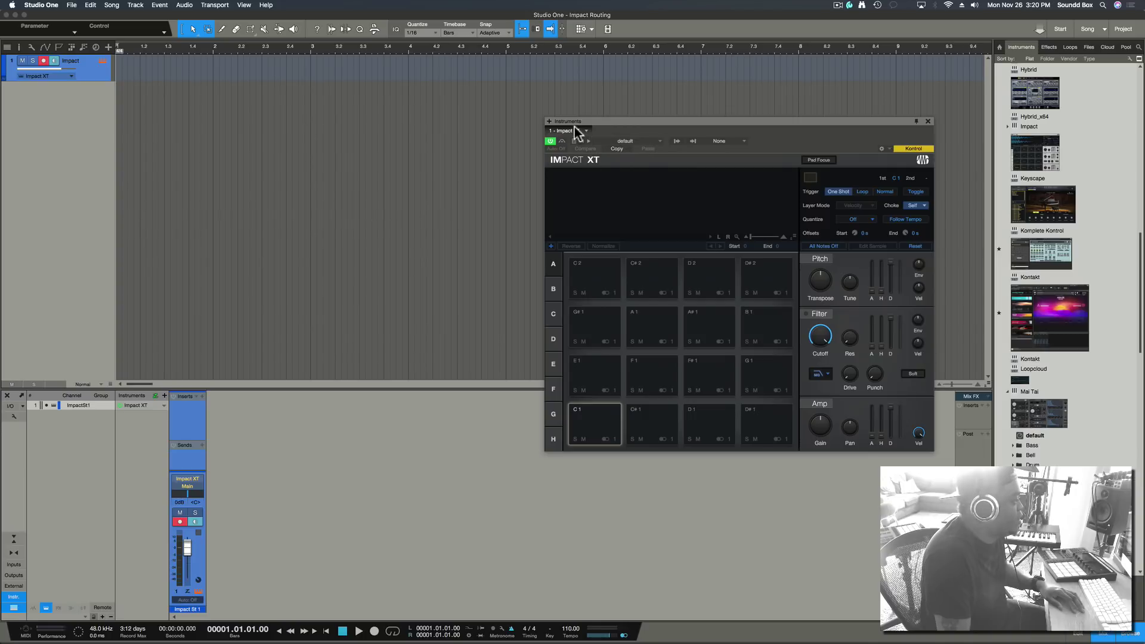
- Load the MVP Loops HC XXL Kit 1 preset from the MVP folder into Impact XT
click(626, 141)
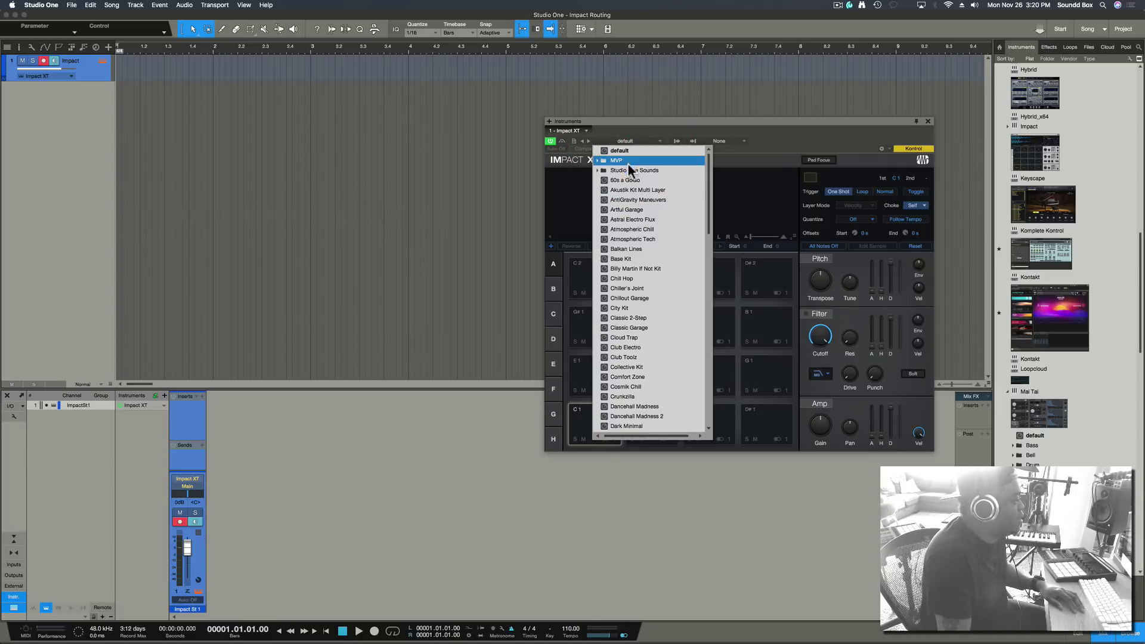
click(628, 159)
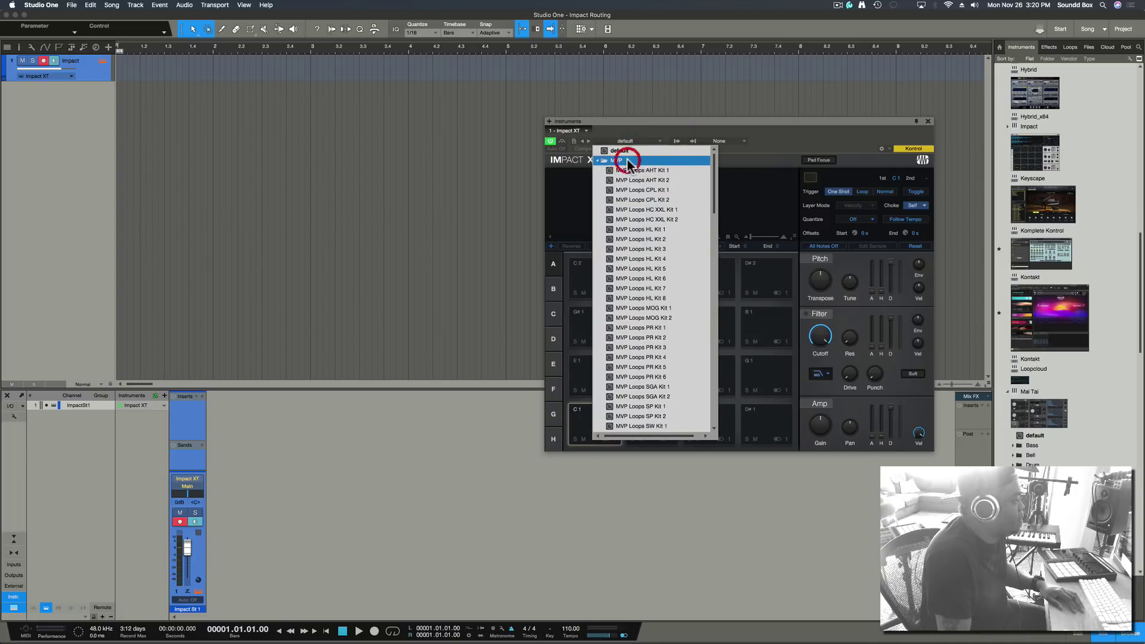
click(629, 208)
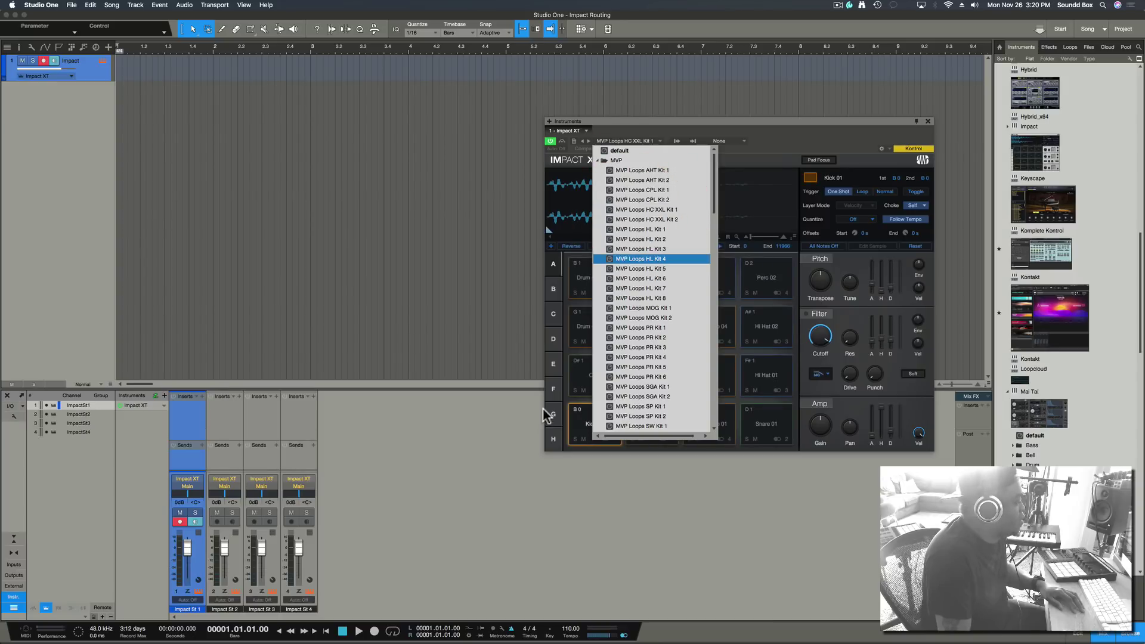
click(782, 142)
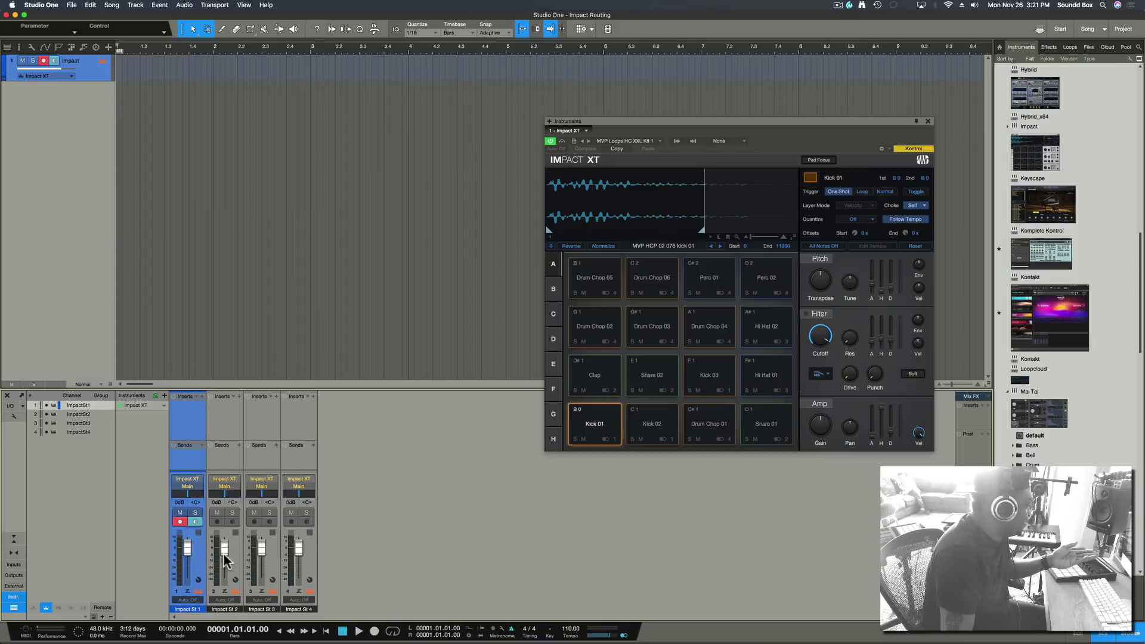
- Select the Impact St 2, Impact St 3 and Impact St 4 mixer channels in turn to examine the kit's outputs
click(230, 550)
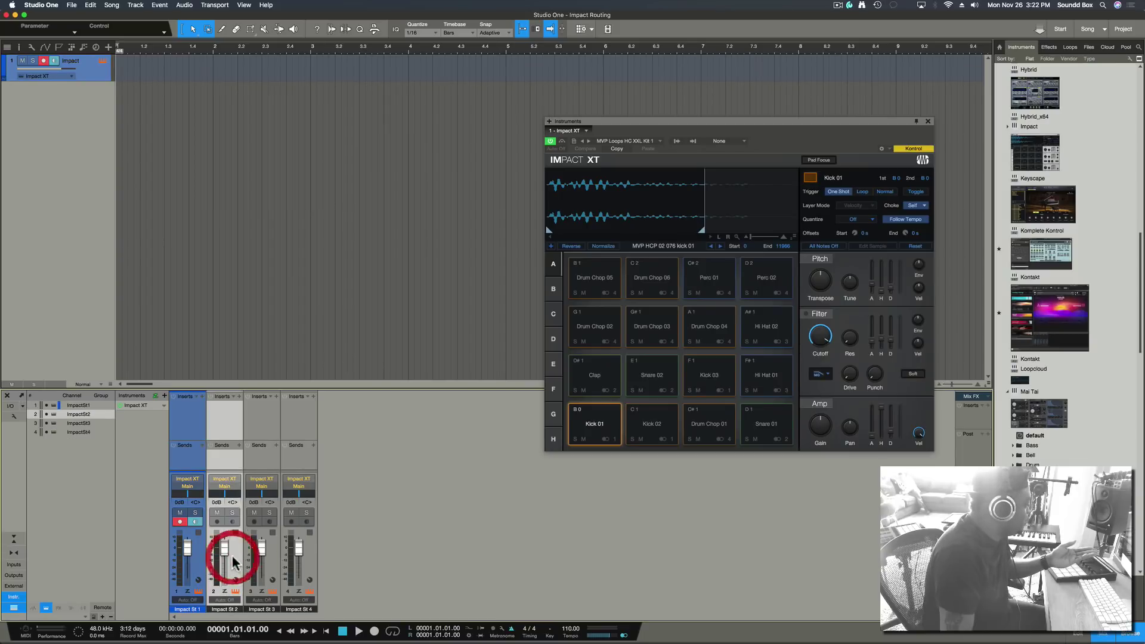
click(266, 557)
click(309, 573)
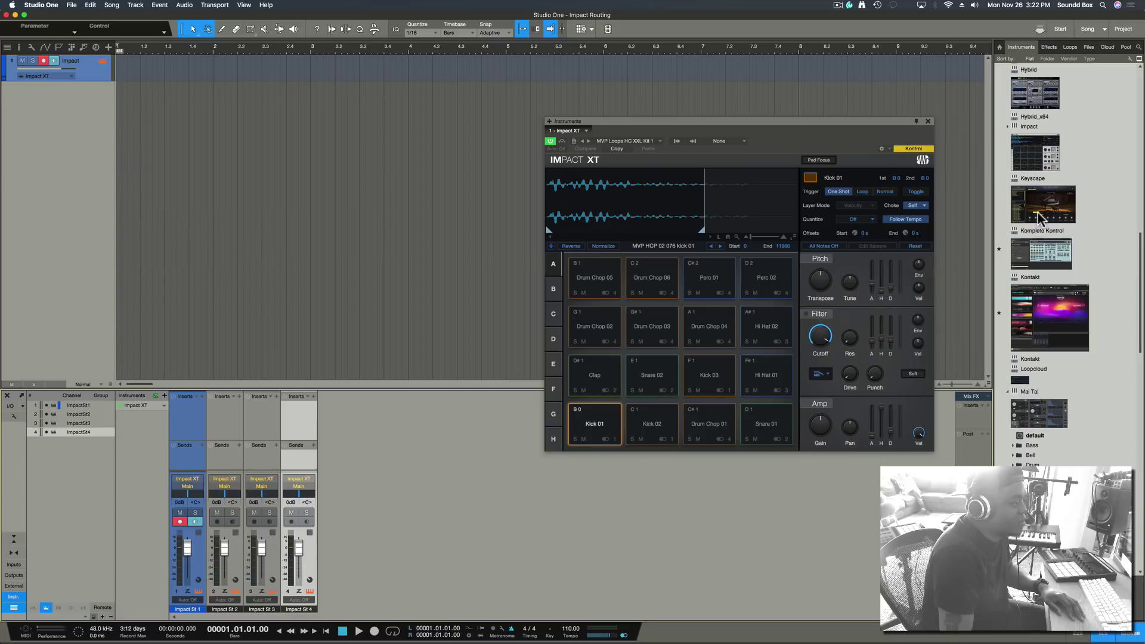
- Add the Hybrid instrument on a second track and return to the Impact track and its mixer channels
drag(1031, 106, 248, 266)
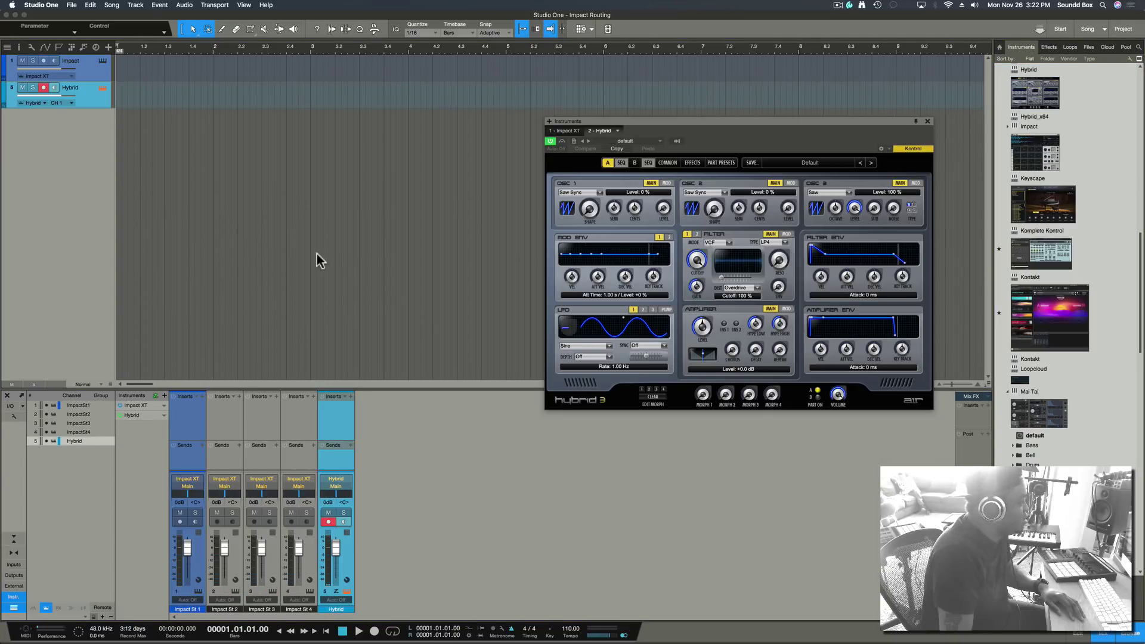
click(104, 76)
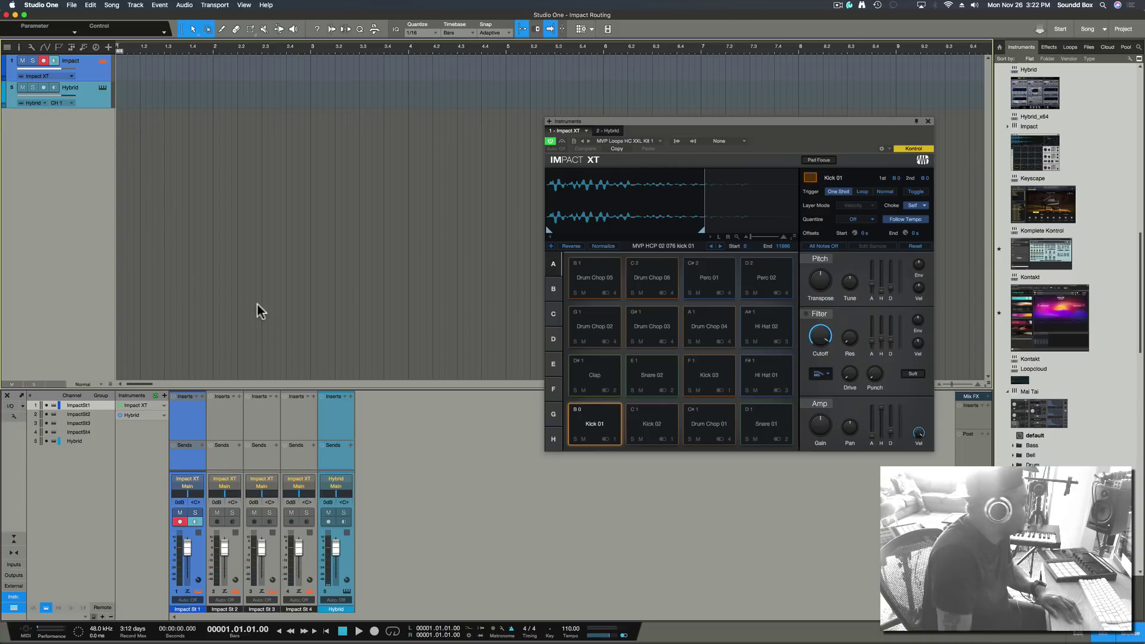
click(222, 418)
click(308, 428)
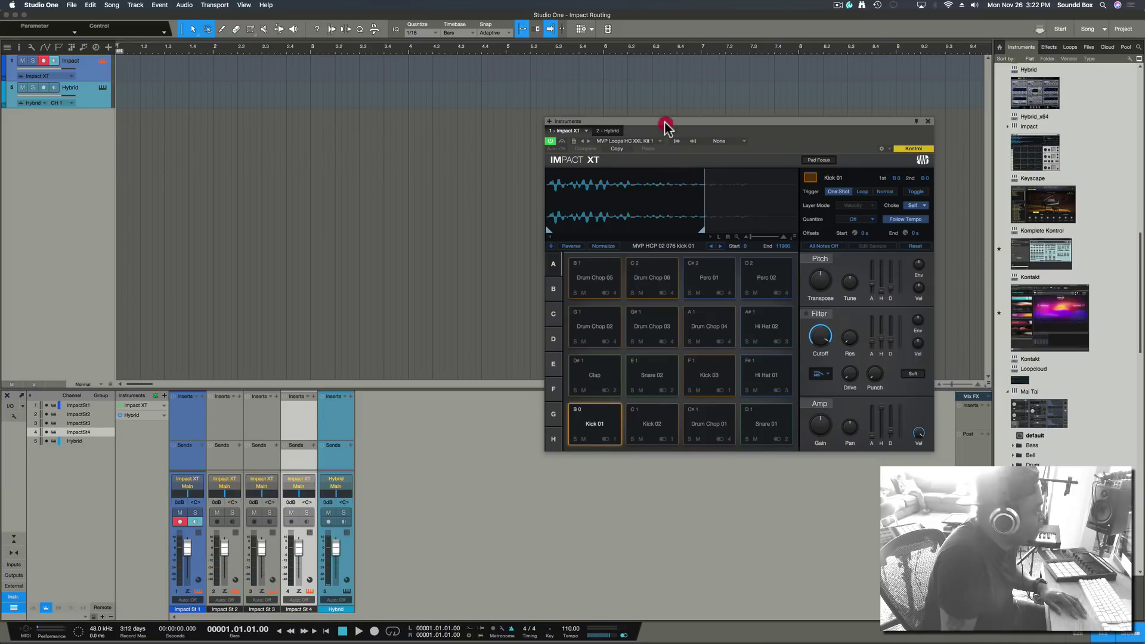
- Move the Impact XT window closer to the mixer channels and audition the Kick 01, Kick 02, Drum Chop 01 and Snare 01 pads
drag(664, 120, 571, 100)
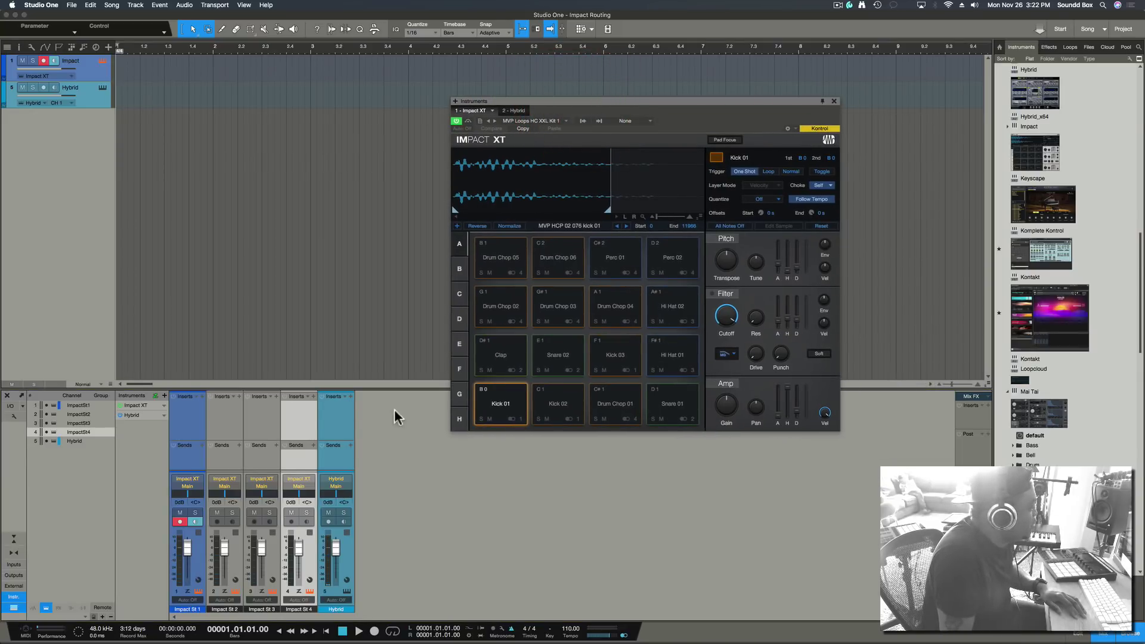
click(518, 398)
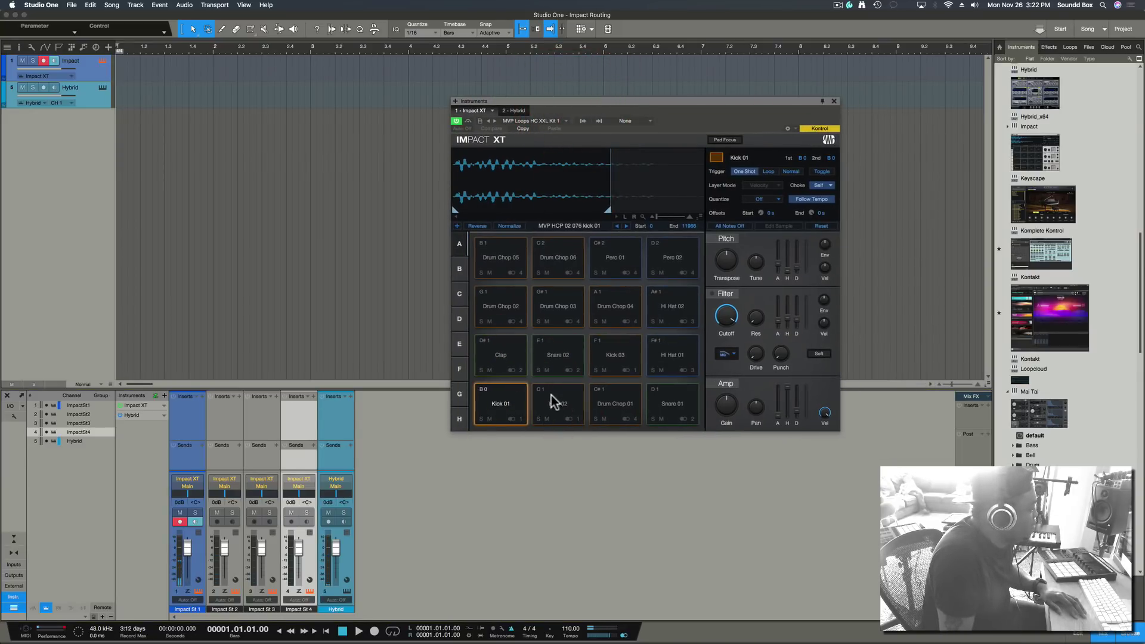
click(552, 412)
click(611, 400)
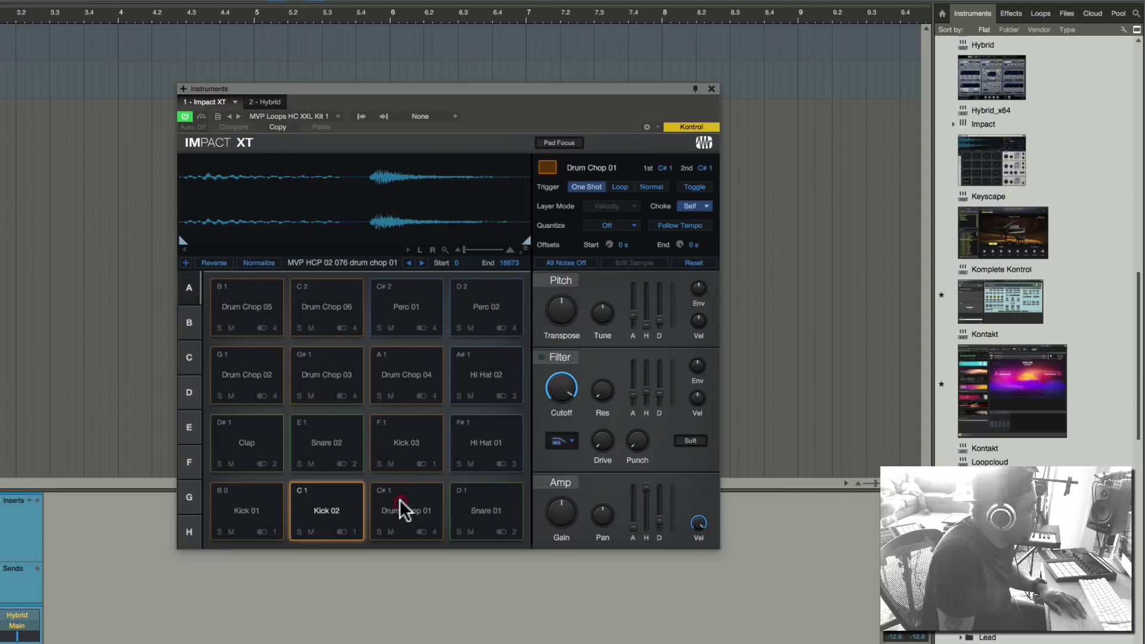
click(499, 518)
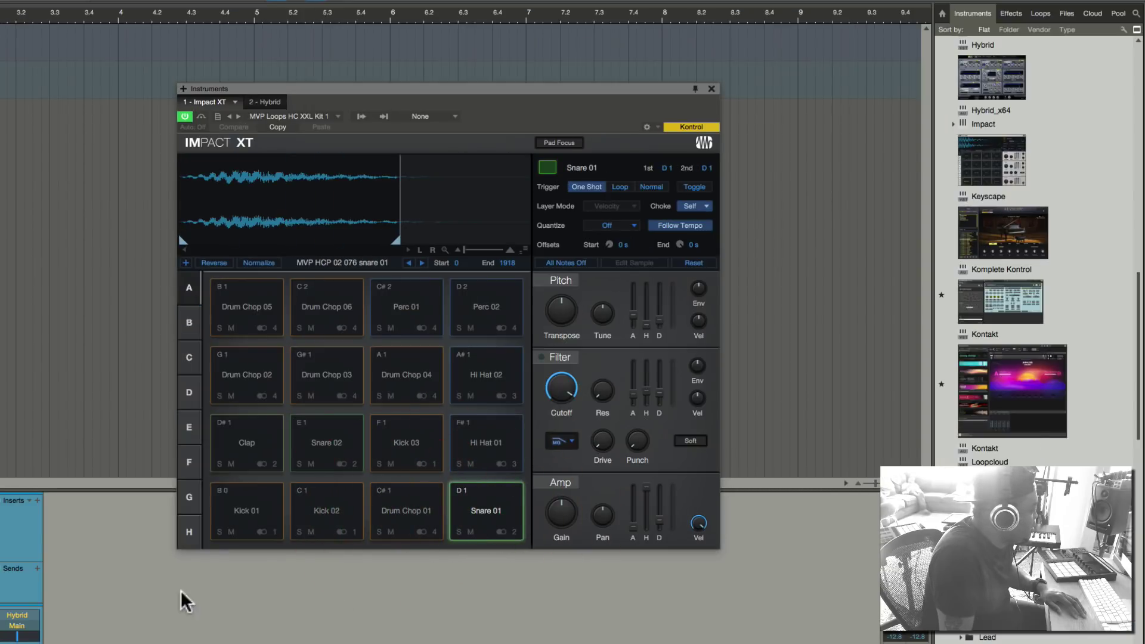
- Examine the stereo and mono output choices available for the Kick 01 pad
click(264, 532)
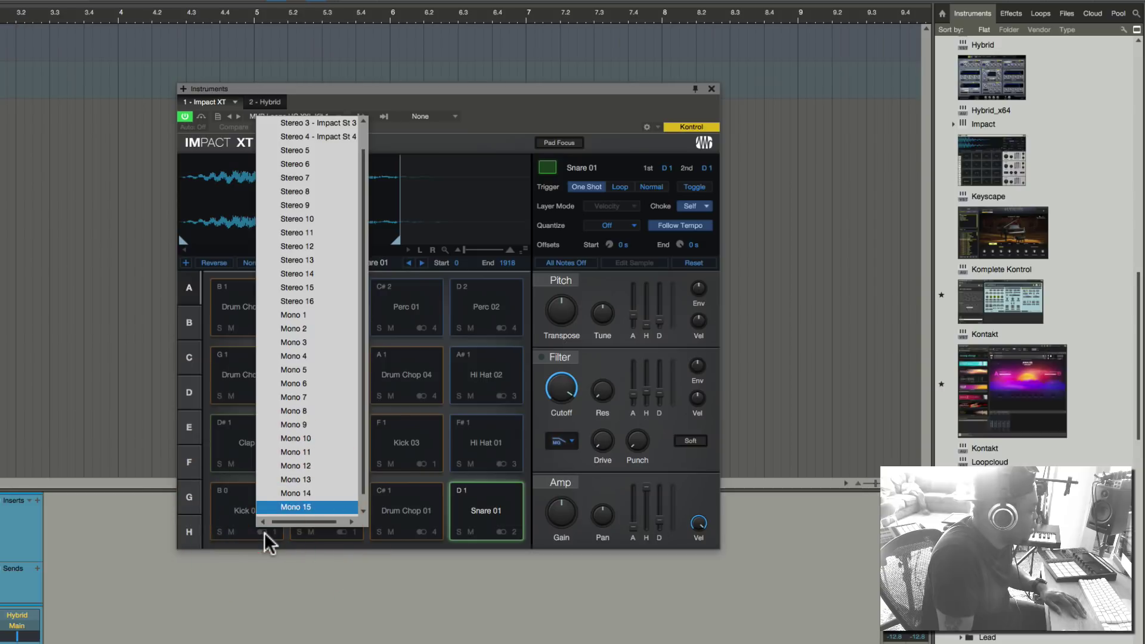
click(263, 532)
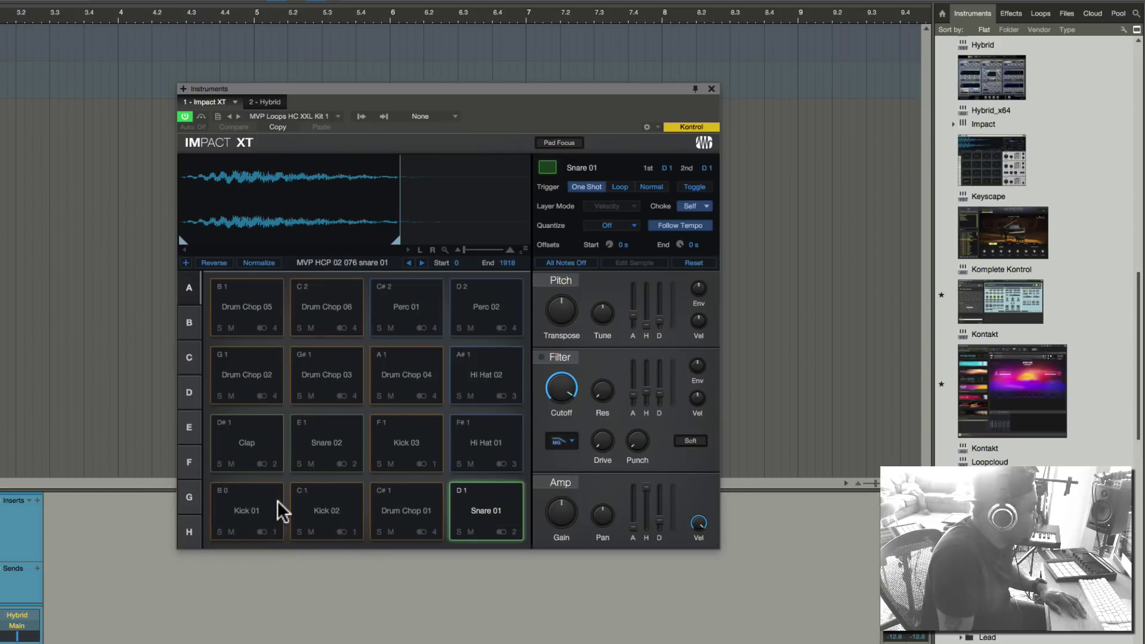
click(263, 532)
- Play the Kick 01 and Kick 02 pads and check their signal on the Impact St 1 mixer channel
click(249, 510)
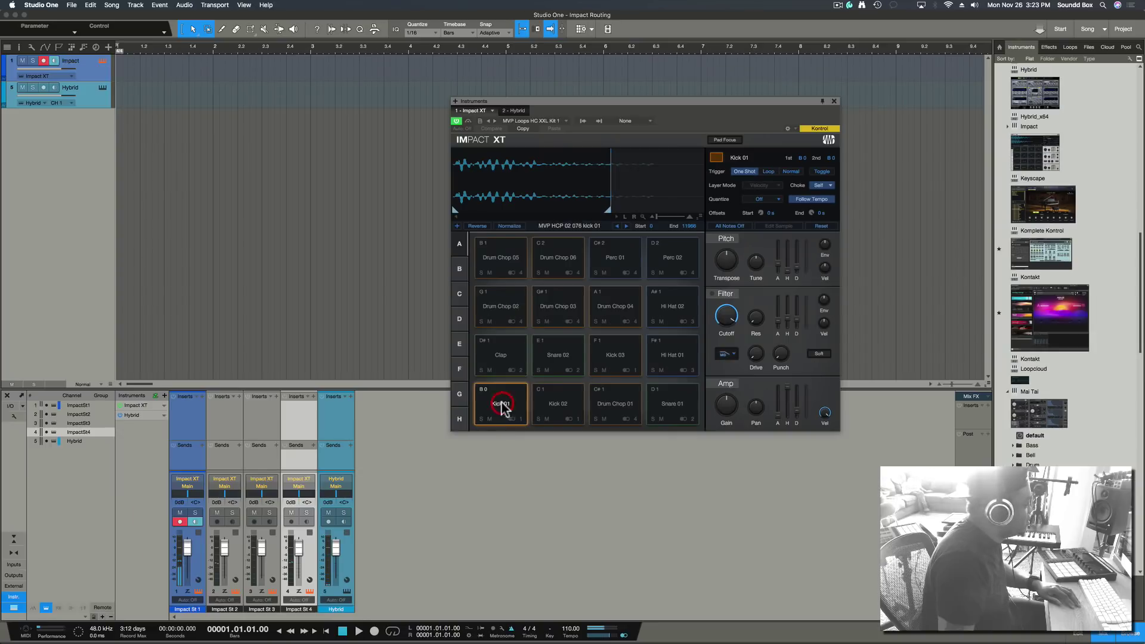
click(182, 416)
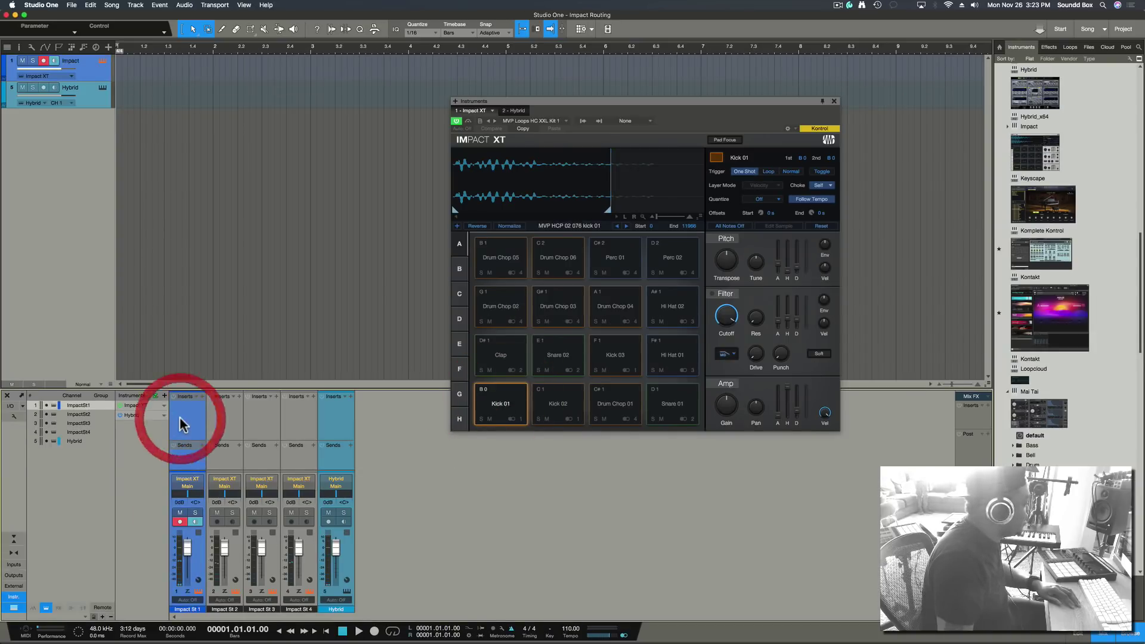
click(560, 405)
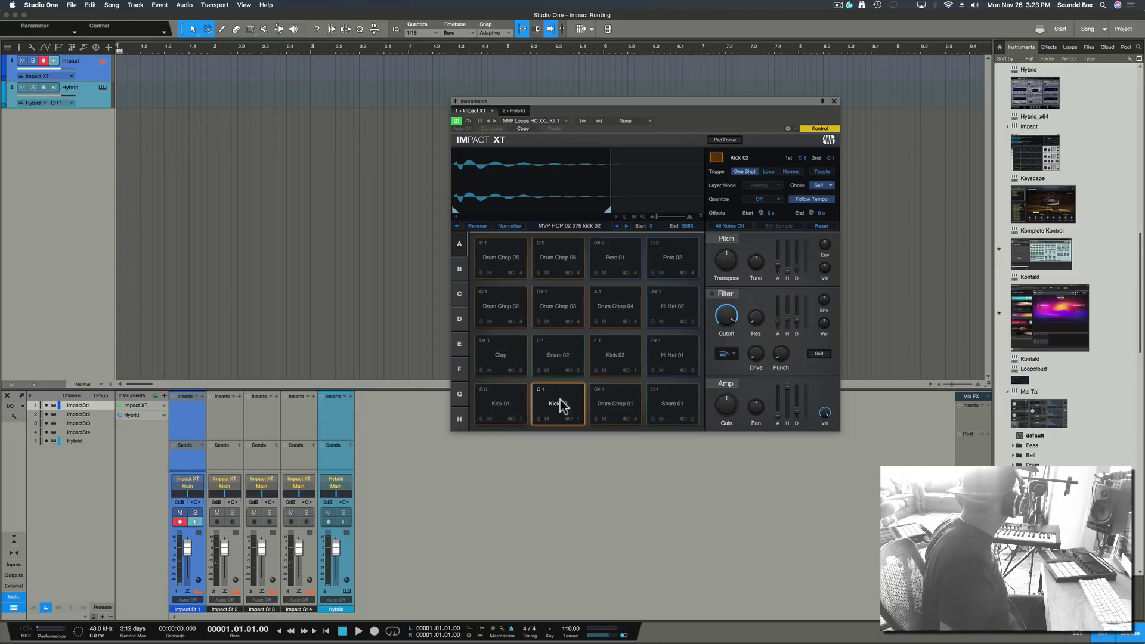
click(552, 408)
click(550, 409)
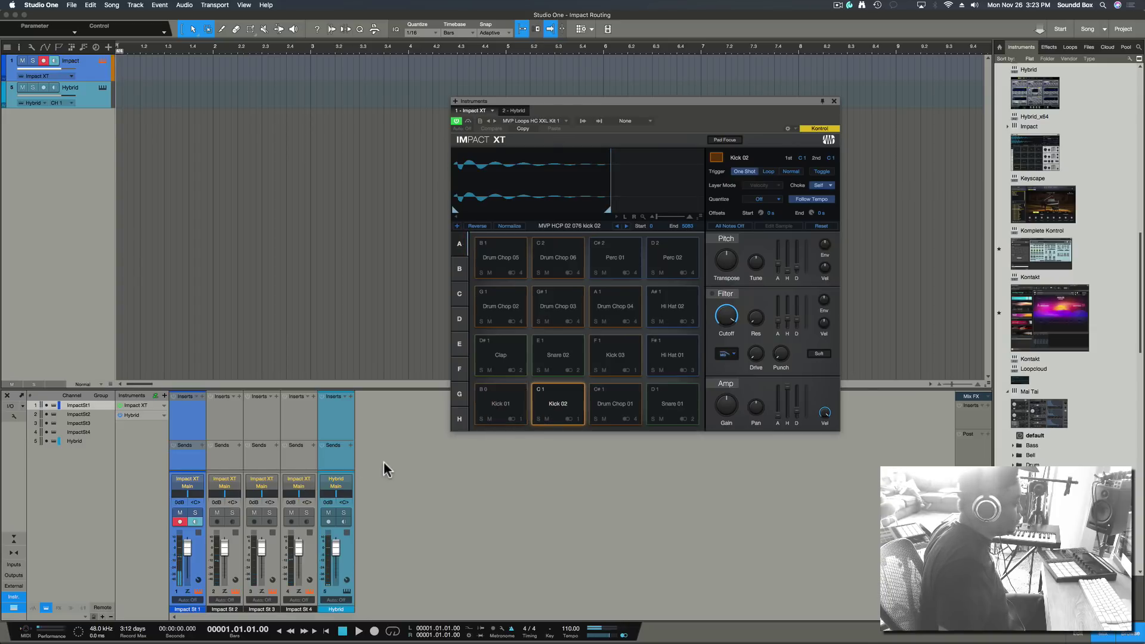
- Route the Kick 02 pad to the Mono 1 output
click(563, 415)
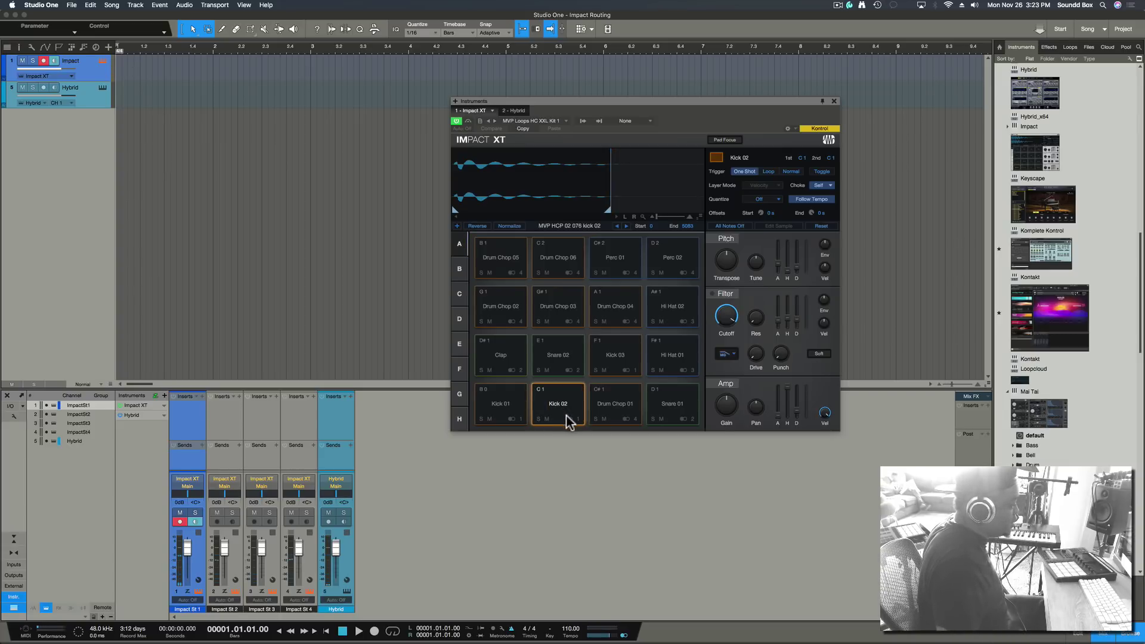
click(580, 419)
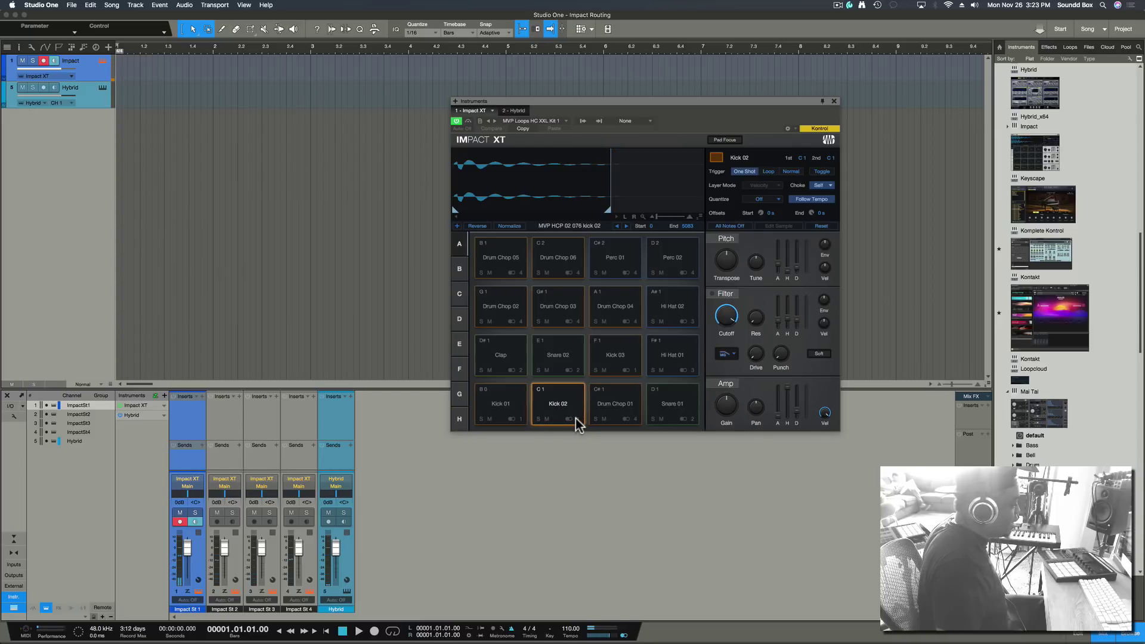
click(571, 420)
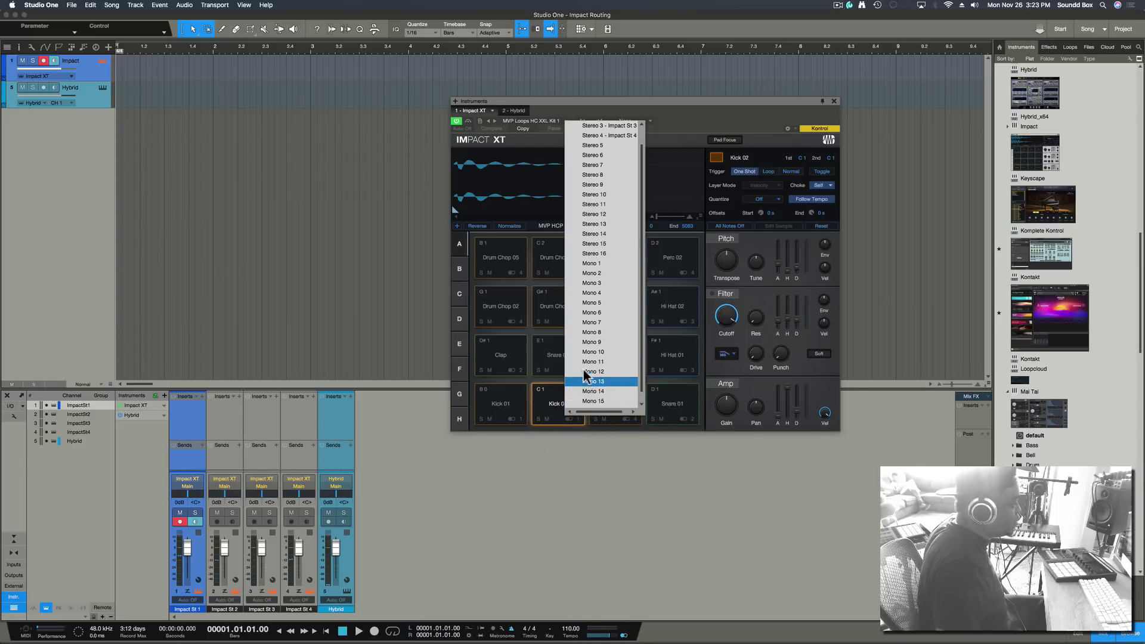
click(599, 263)
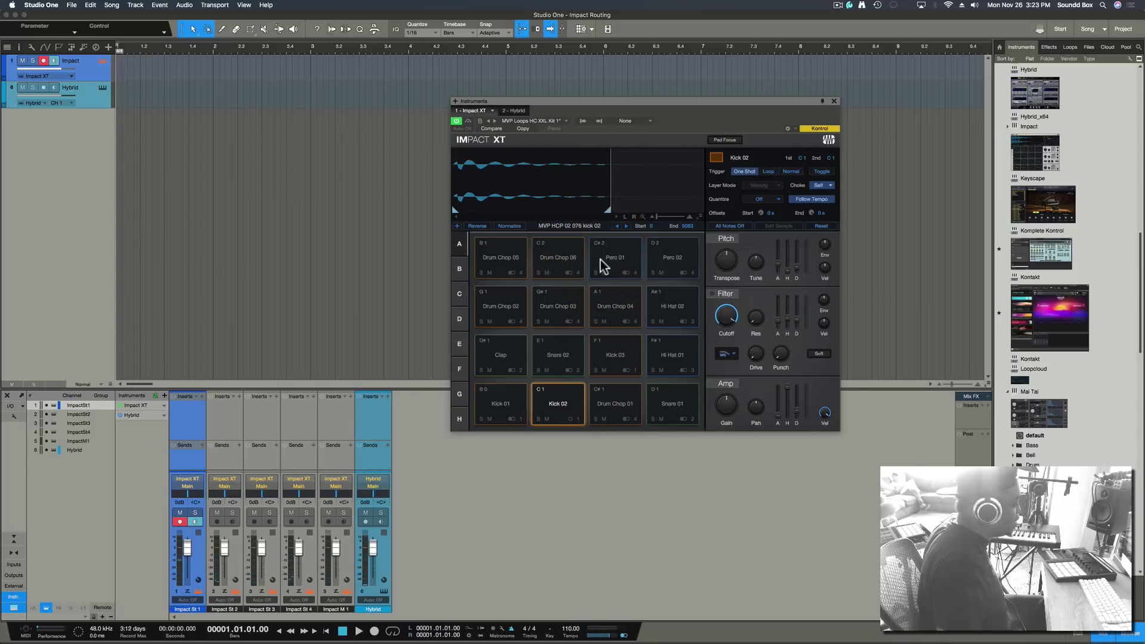
- Rename the Impact M 1 mixer channel to Kick
click(346, 547)
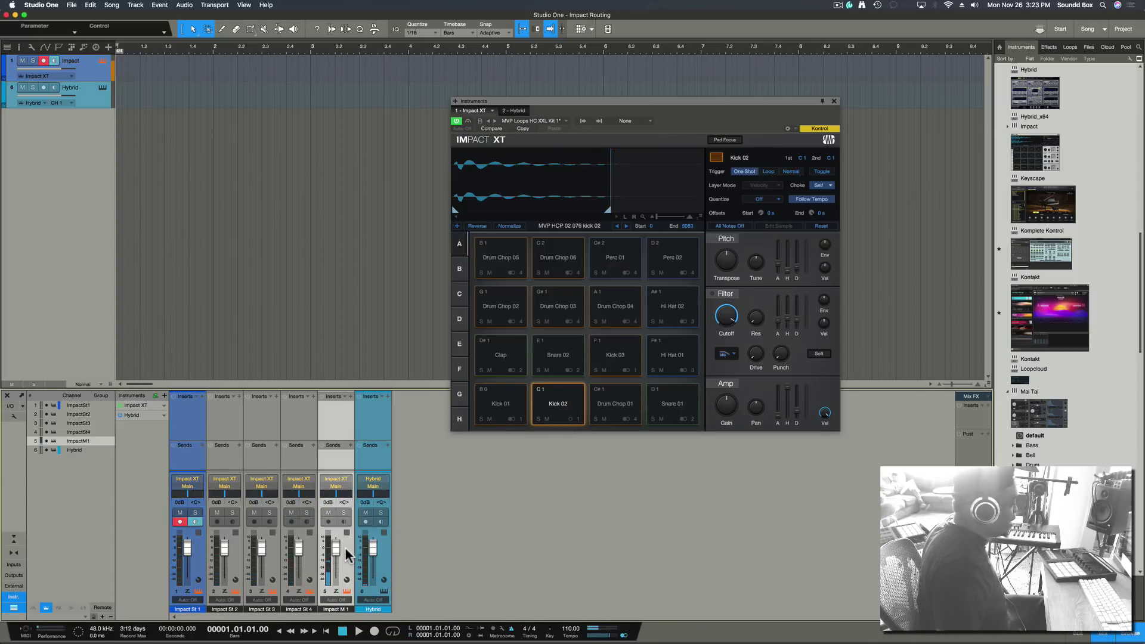
double_click(337, 609)
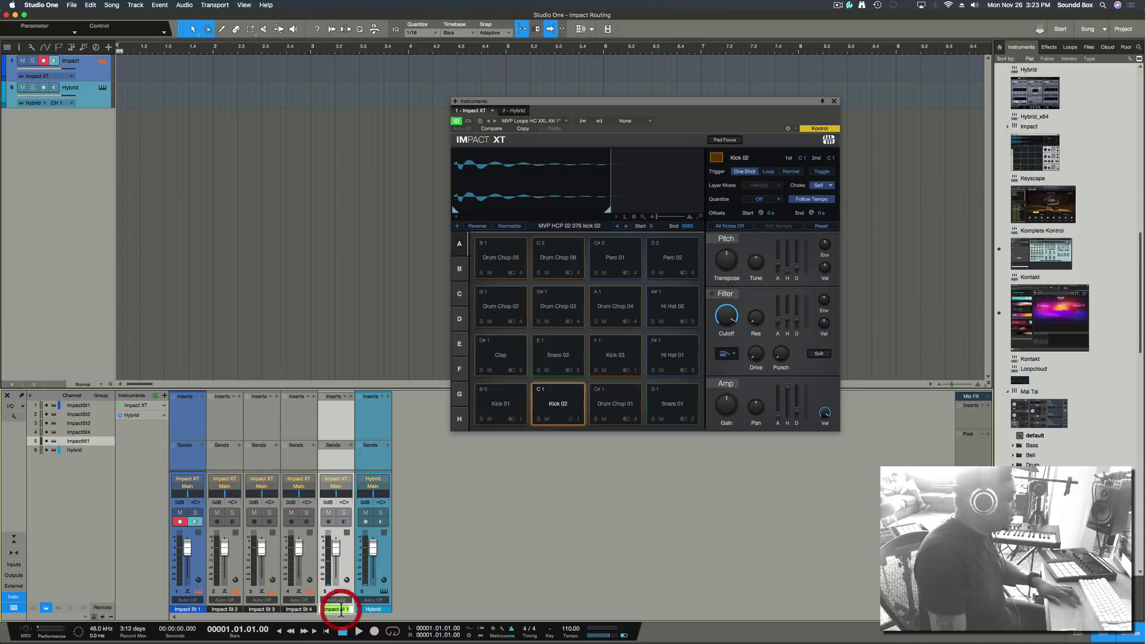
text(Kick)
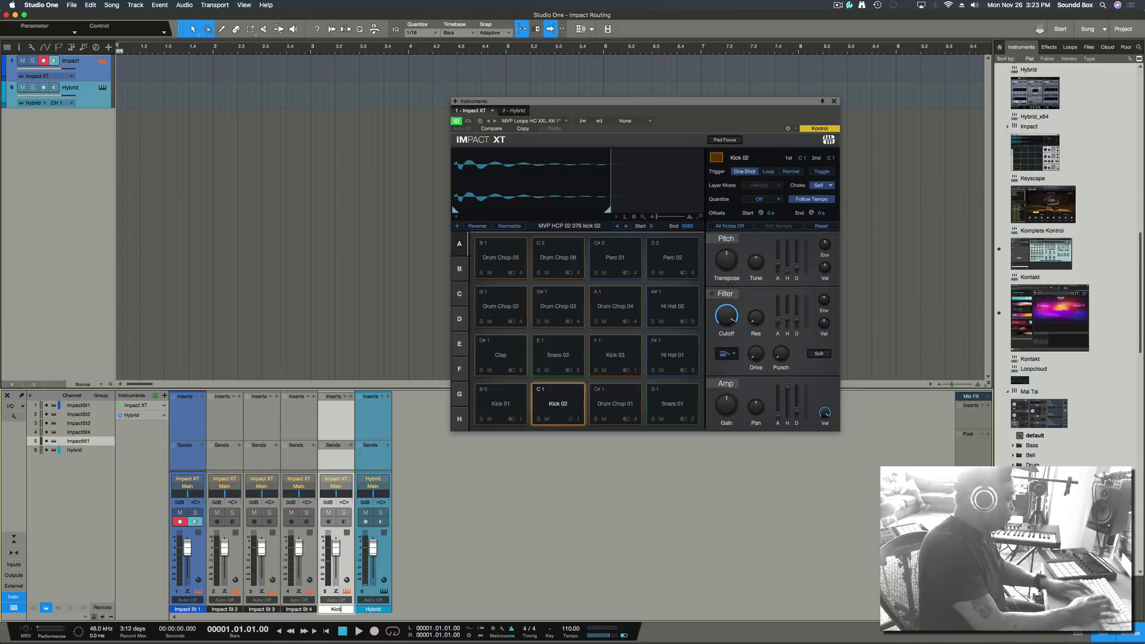
key(Return)
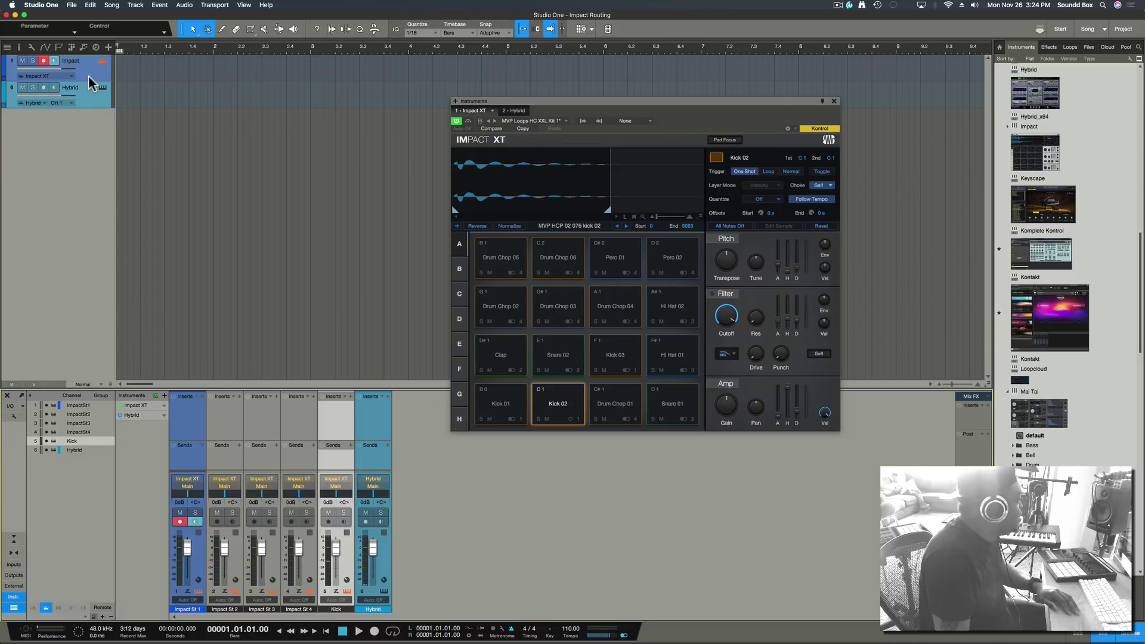
- Compare the Hybrid and Impact tracks with their mixer channels by selecting each, including the Impact St 4 output
click(95, 97)
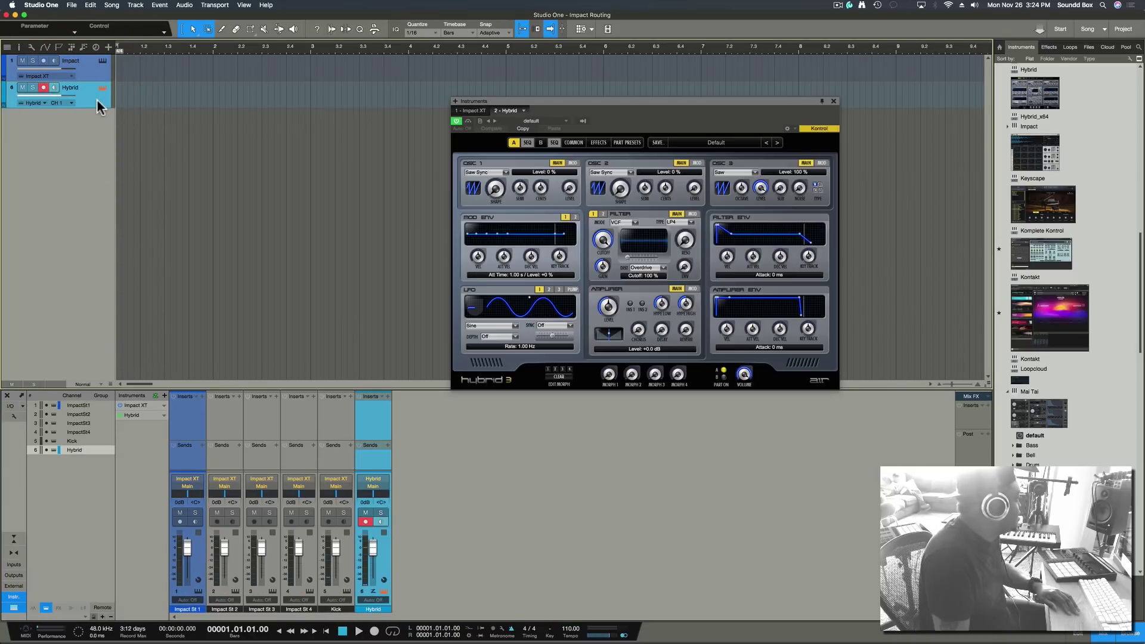
click(88, 65)
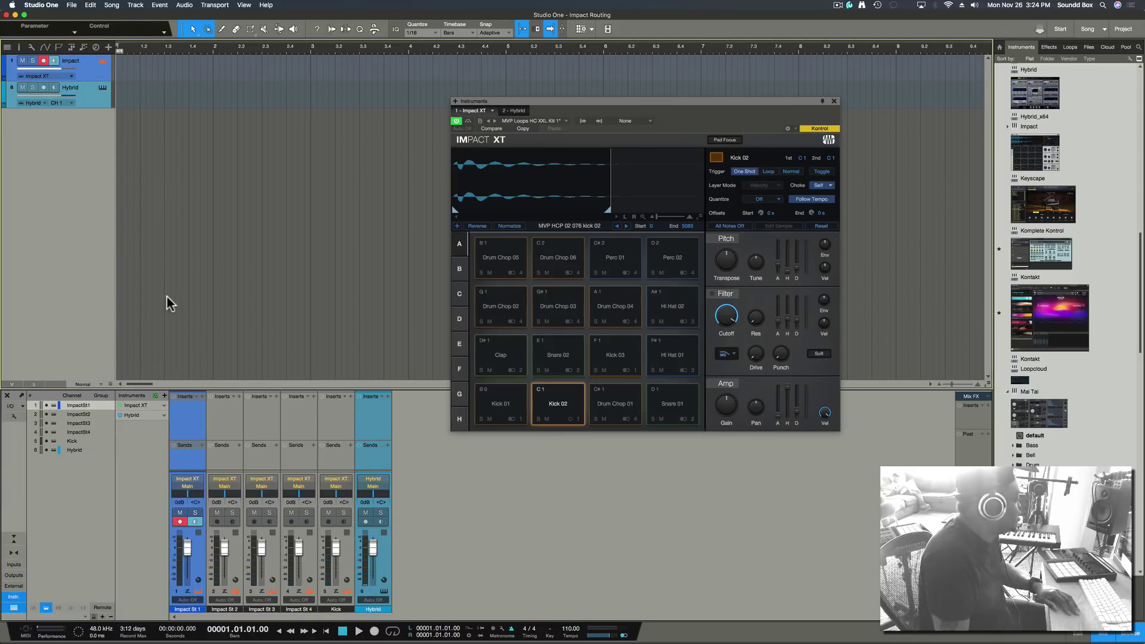
click(291, 414)
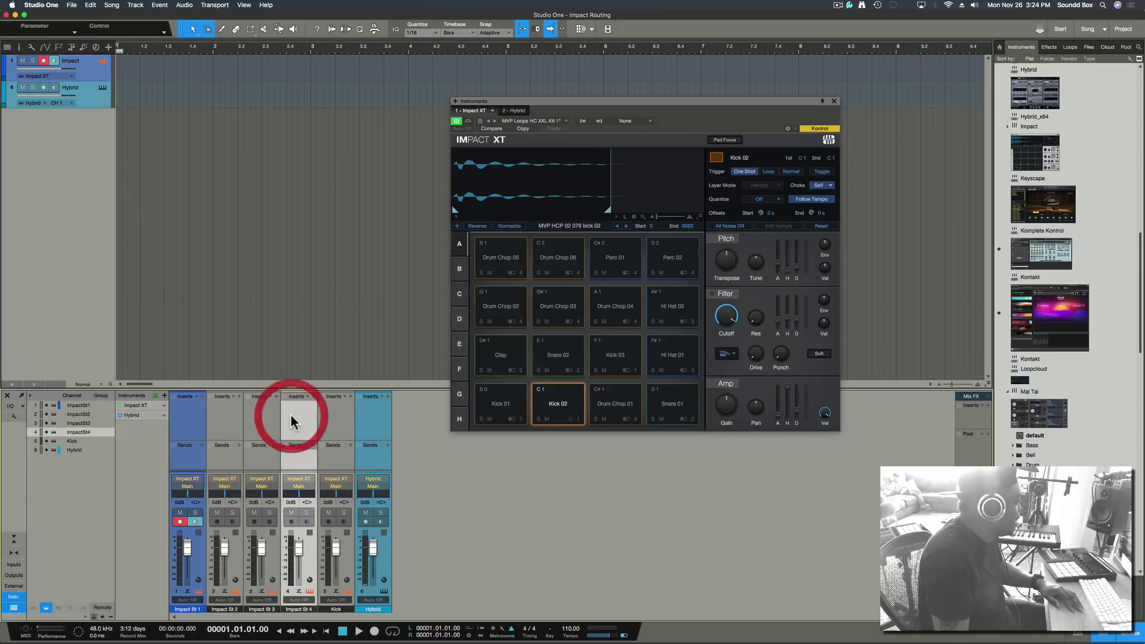
- Change the Impact St 3 mixer channel's color to teal
click(252, 423)
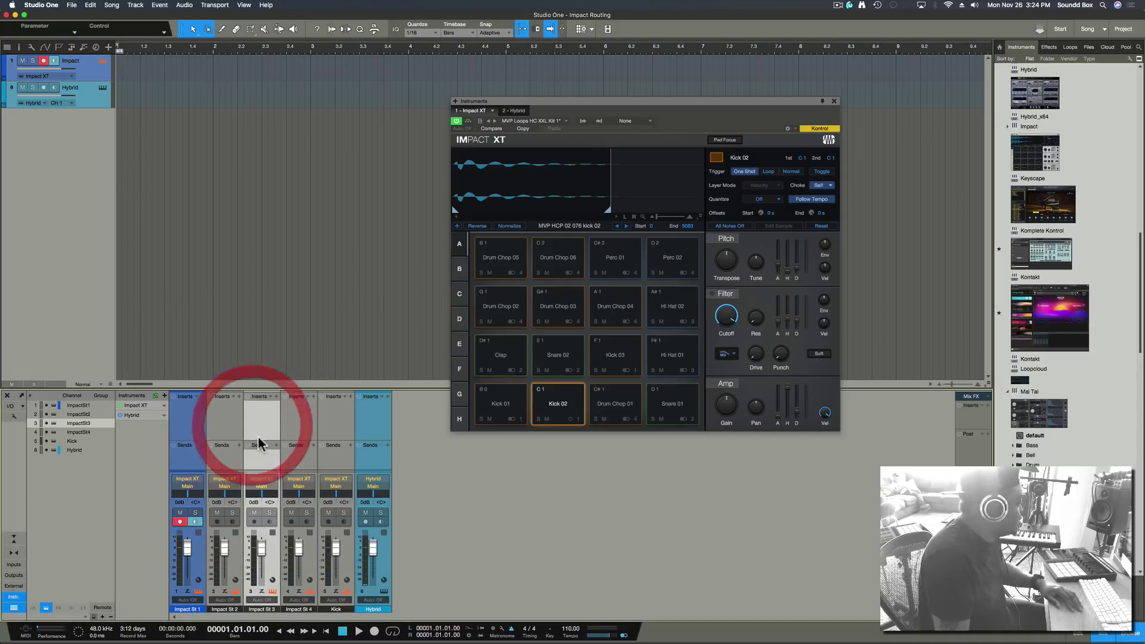
click(272, 610)
click(316, 588)
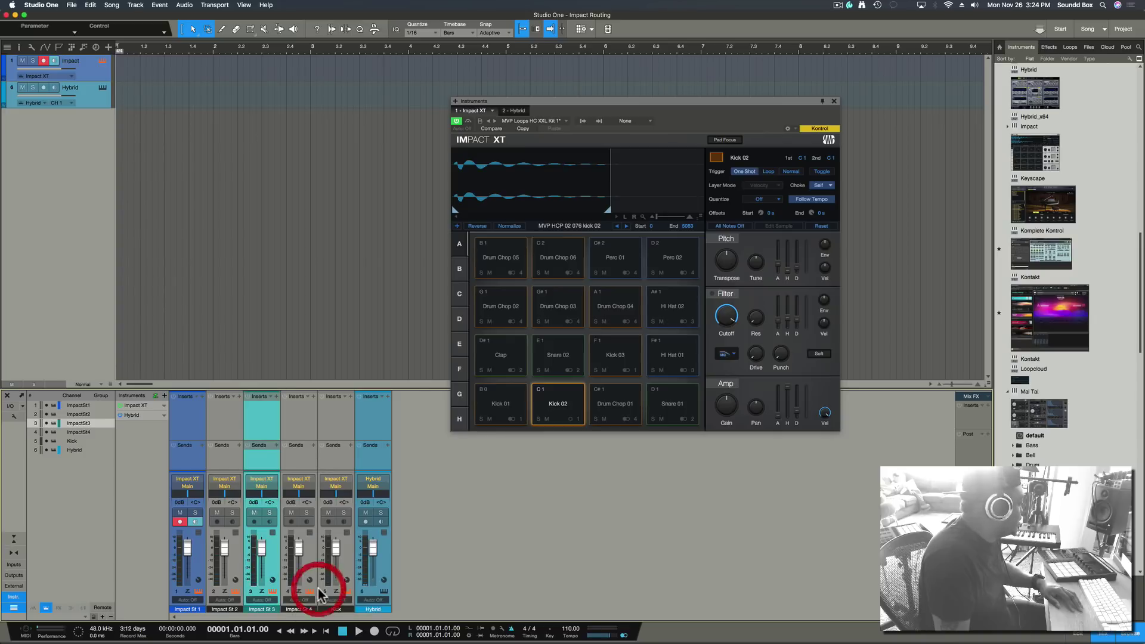
- Examine the Impact XT mixer channels by selecting Impact St 1 to St 4 and Kick one after another
click(224, 420)
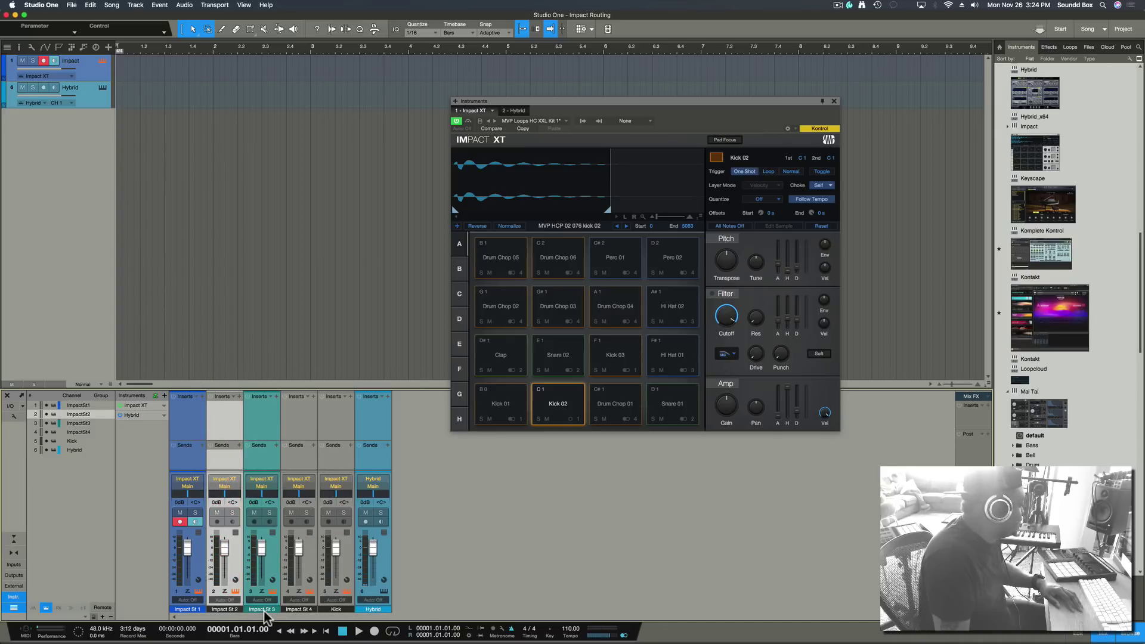
click(274, 415)
click(295, 426)
click(344, 420)
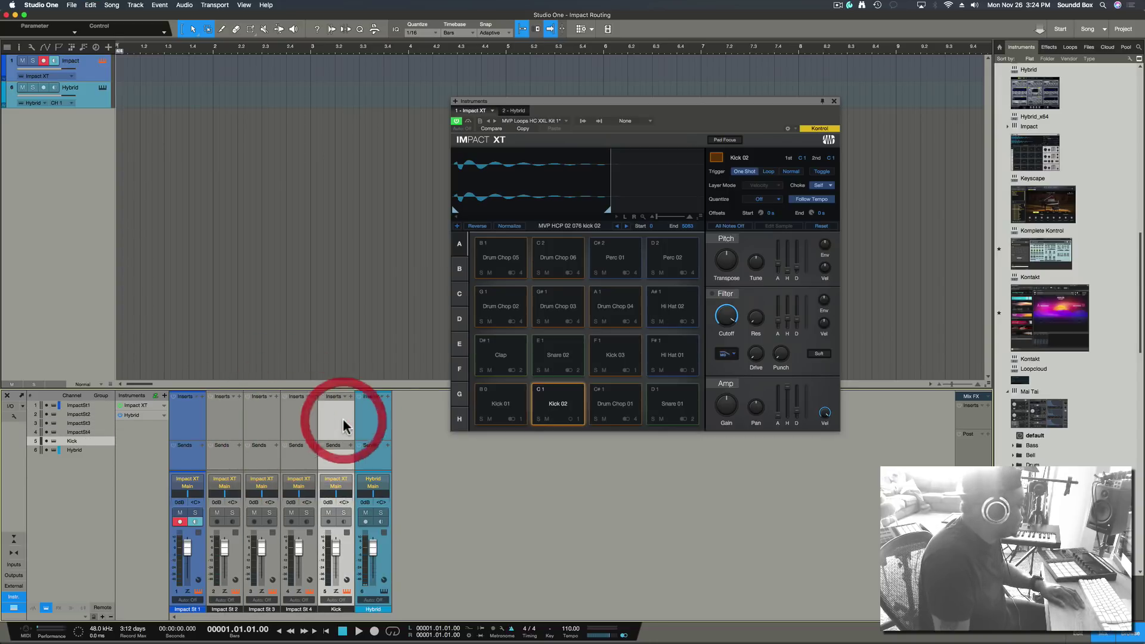
click(231, 426)
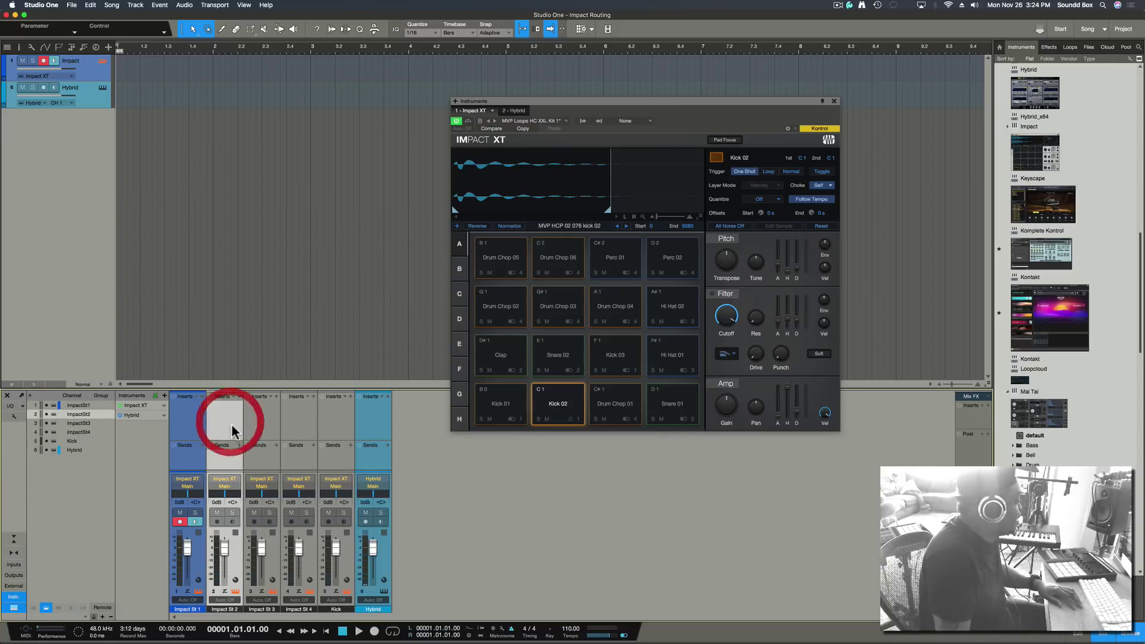
click(267, 423)
click(295, 420)
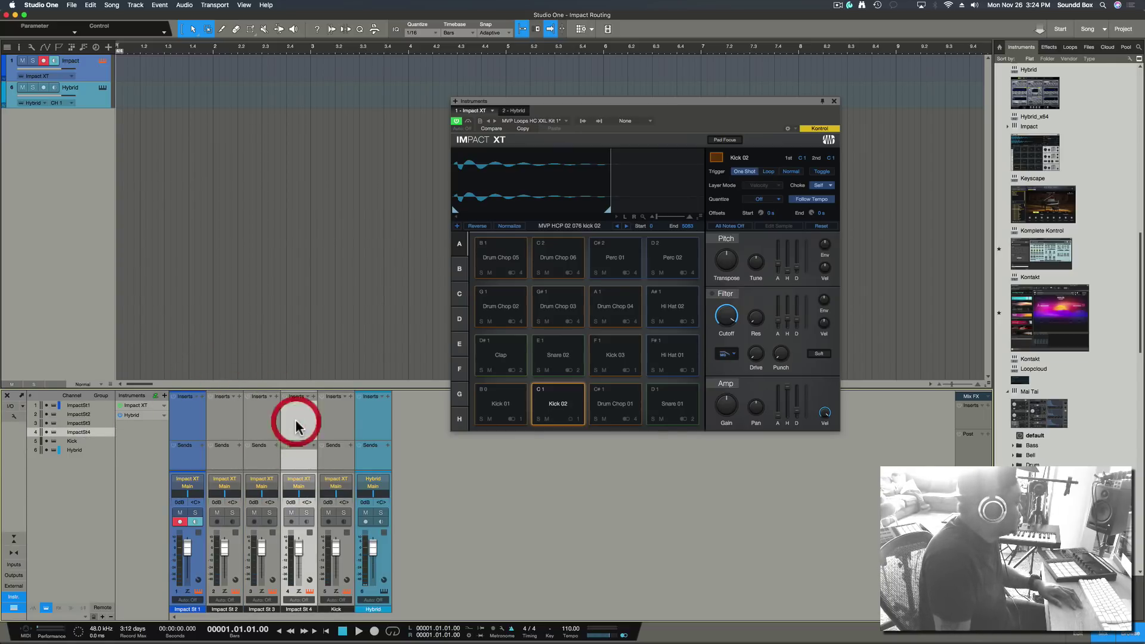
click(337, 428)
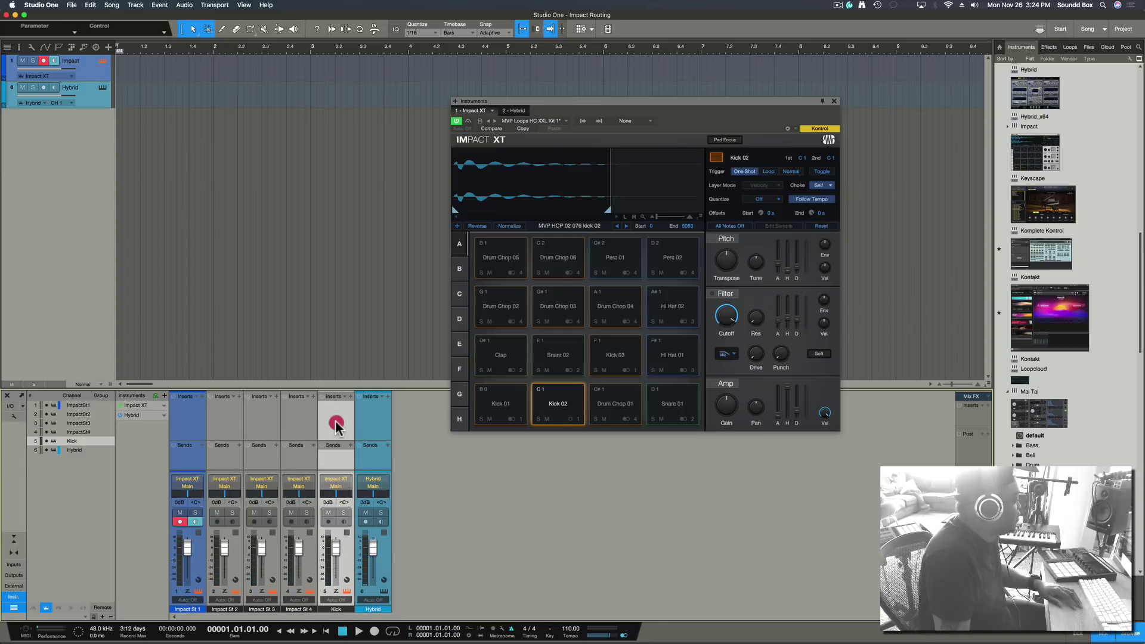
click(191, 430)
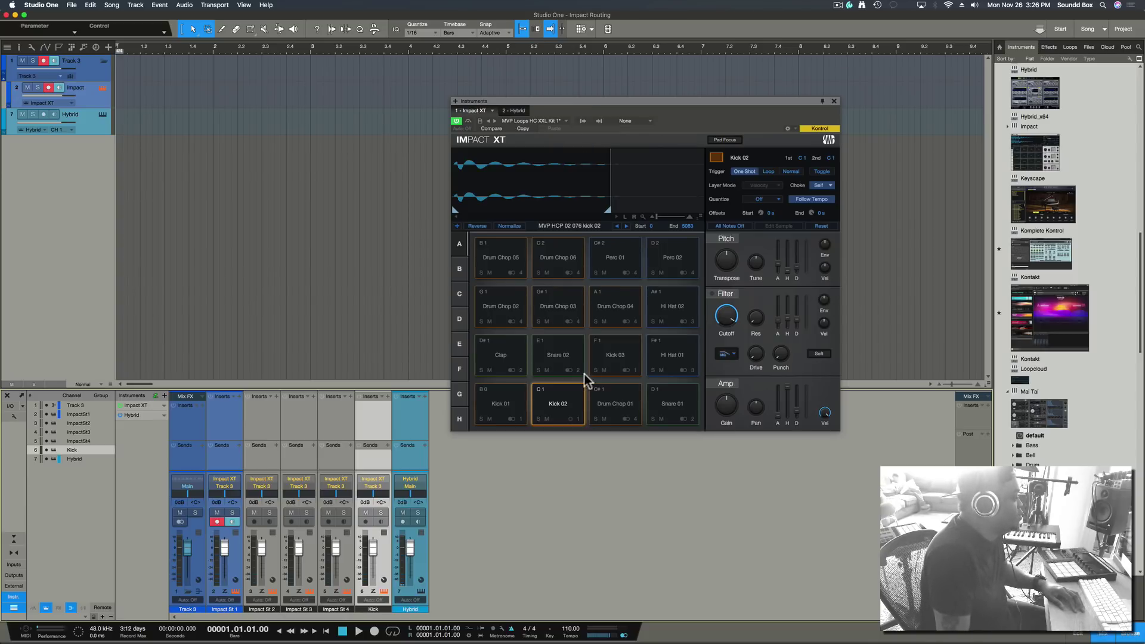
- Route the Kick 01 pad to the Mono 1 - Kick output and the Kick 02 pad to Mono 2
click(504, 406)
click(546, 408)
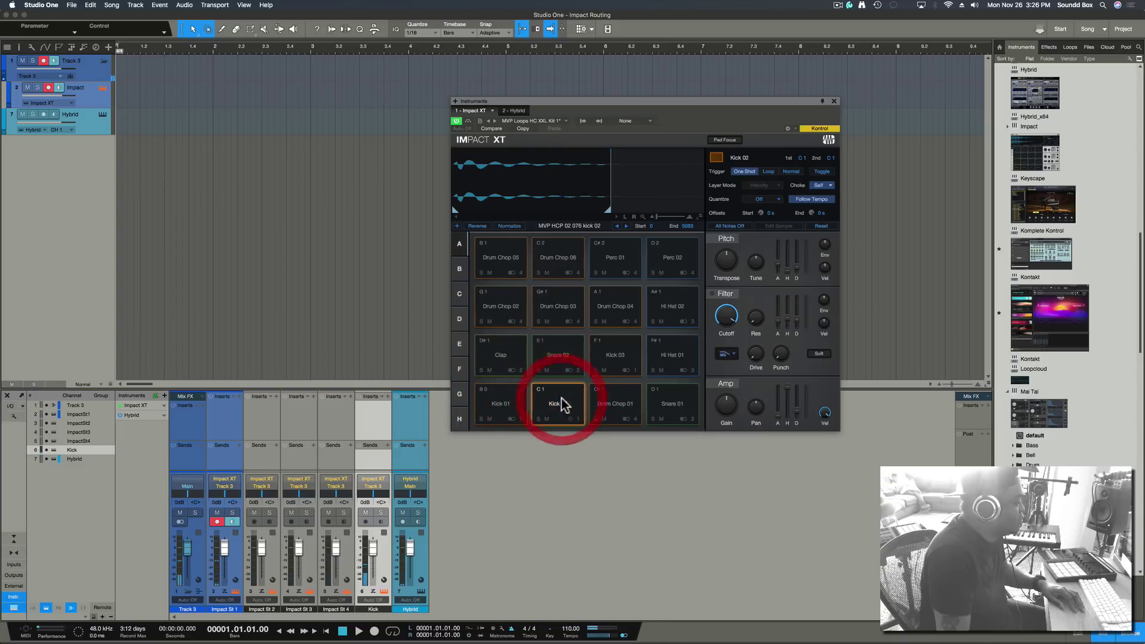
click(510, 419)
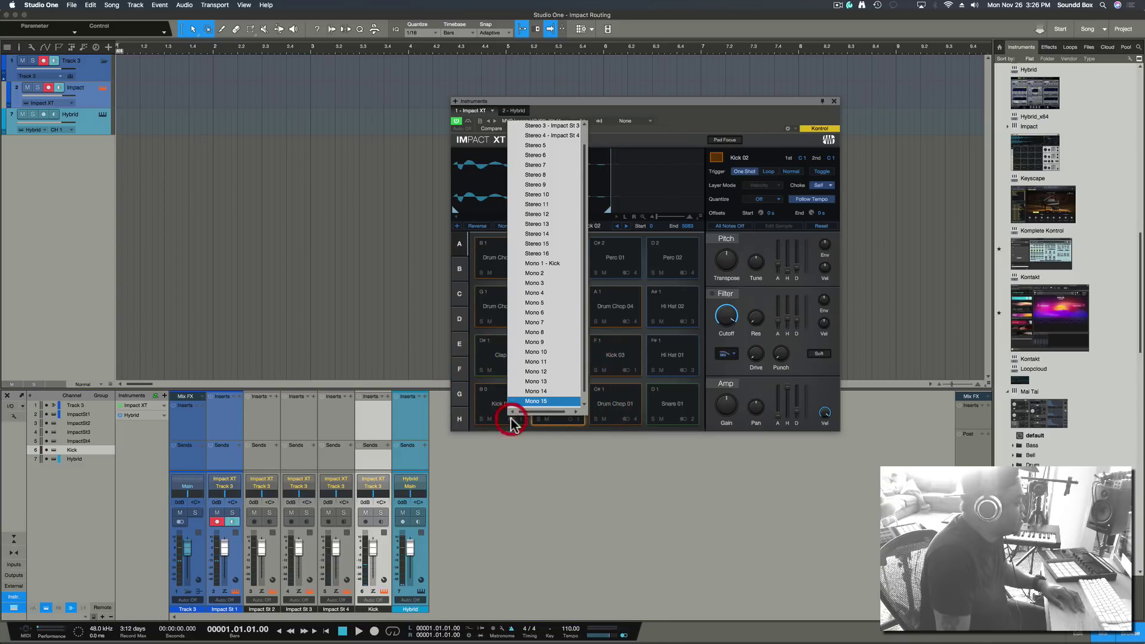
click(542, 263)
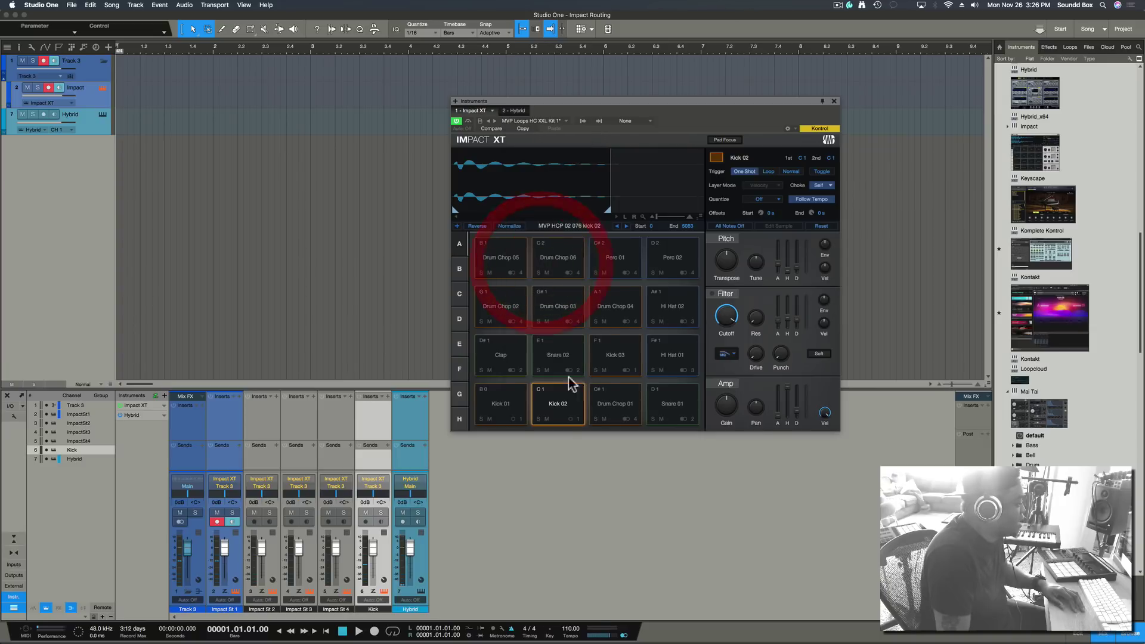
click(574, 419)
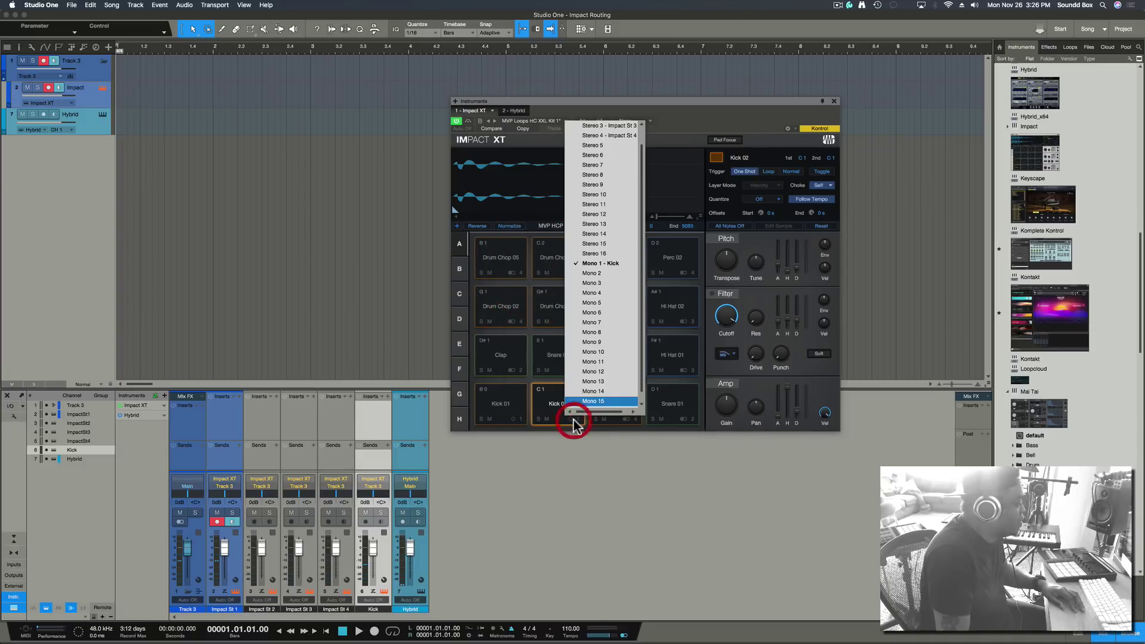
click(589, 269)
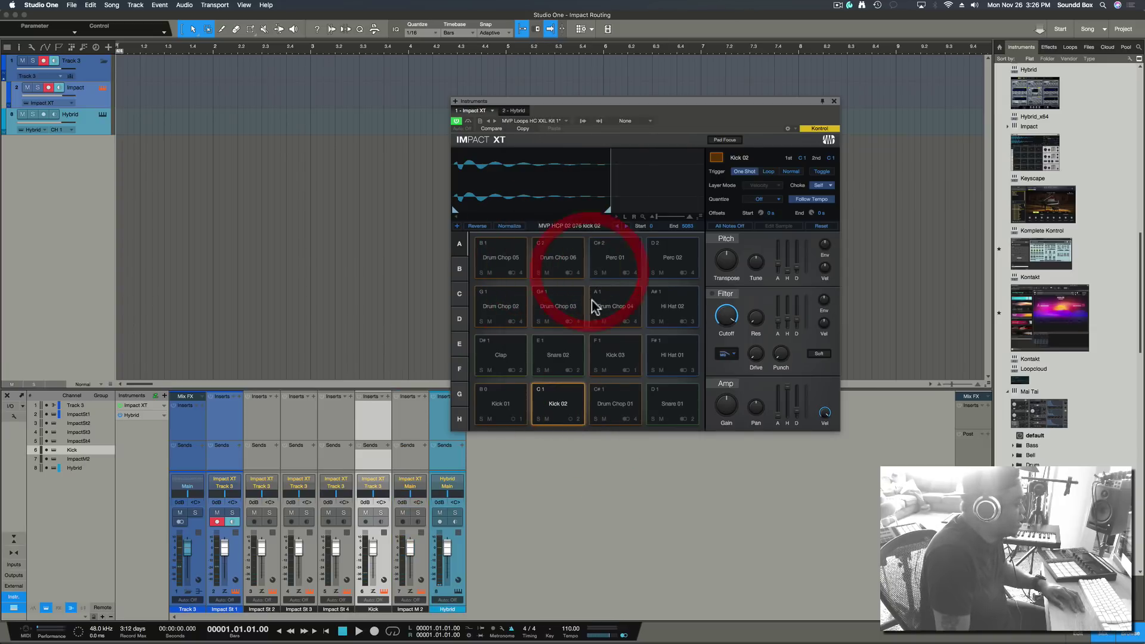
- Route the Drum Chop 01 pad to the Stereo 1 - Impact St 1 output
click(624, 411)
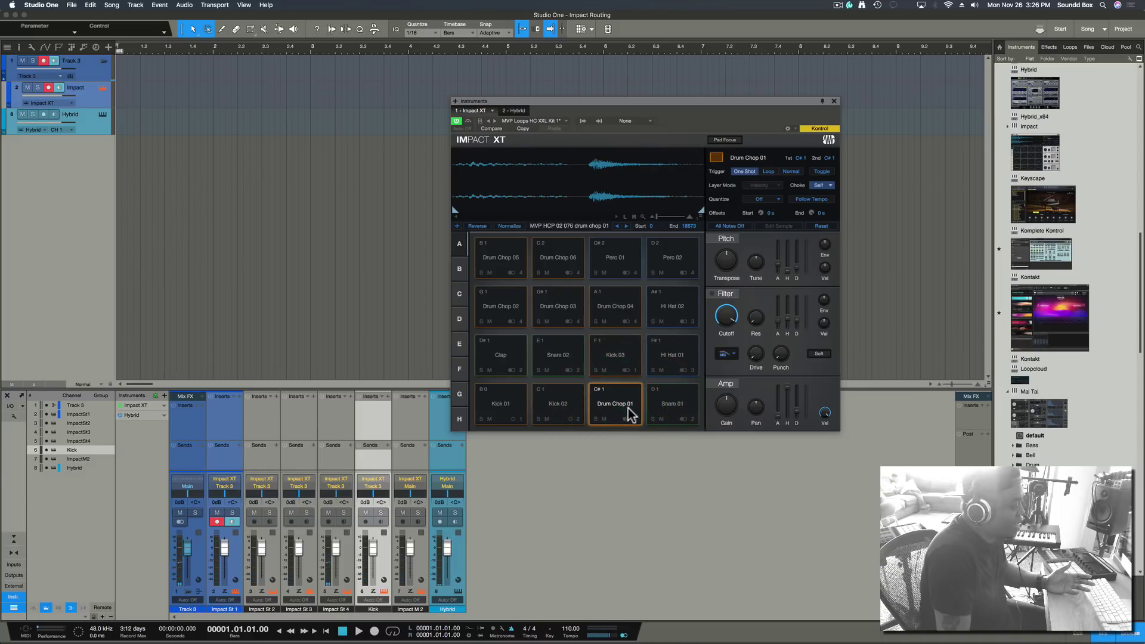
click(630, 419)
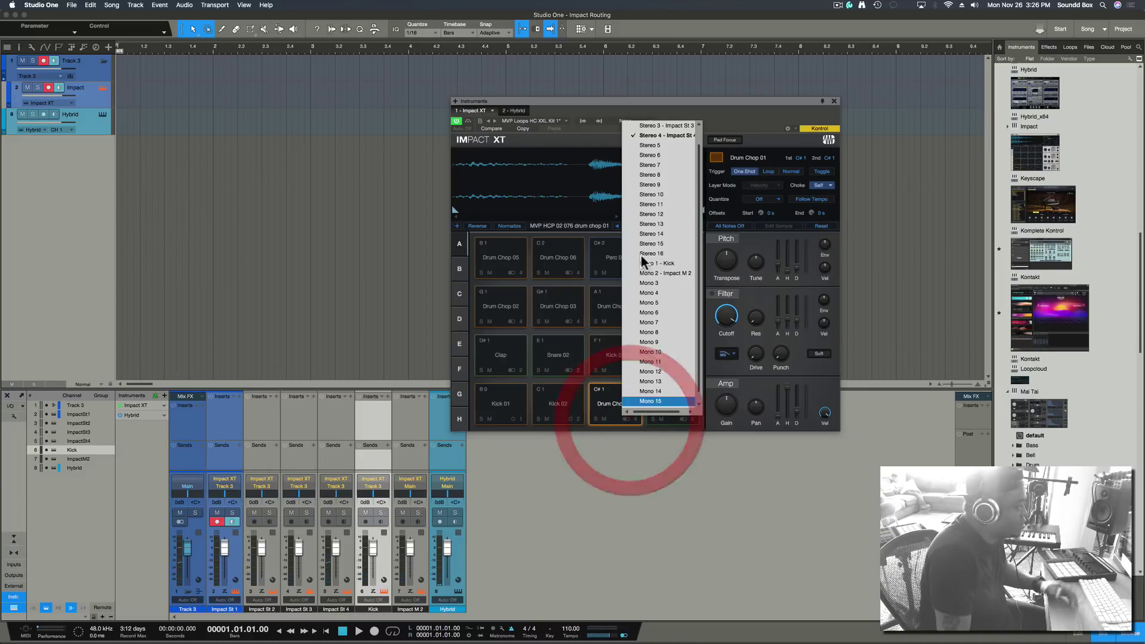
scroll(685, 154, up, 2)
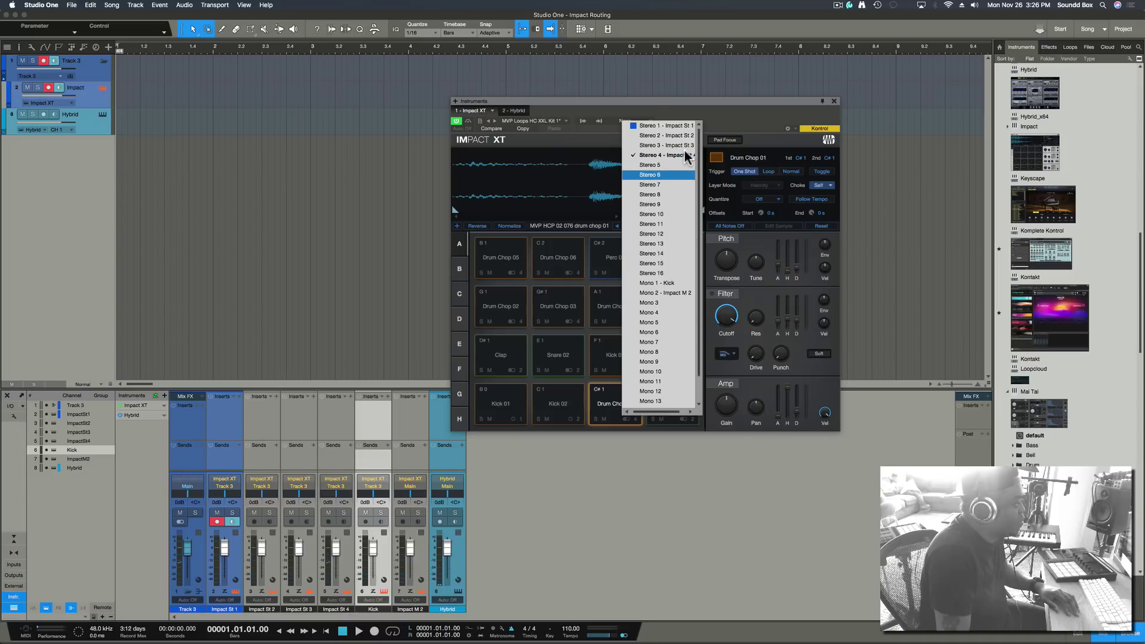
click(659, 126)
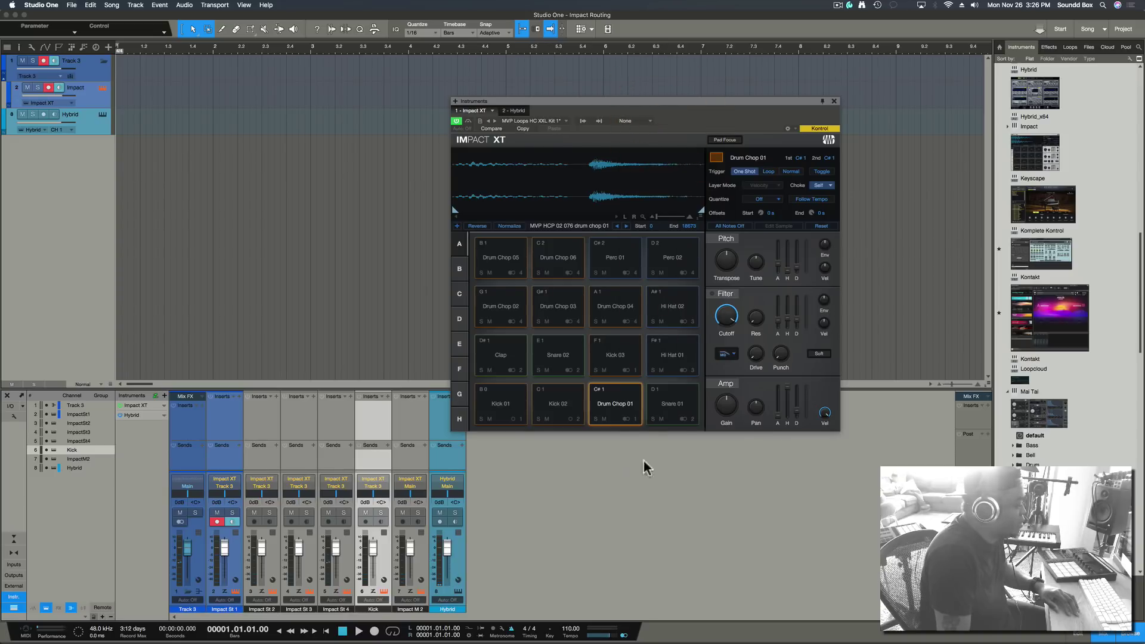
- Audition the Snare 01 pad and route it to the Mono 3 output
click(668, 404)
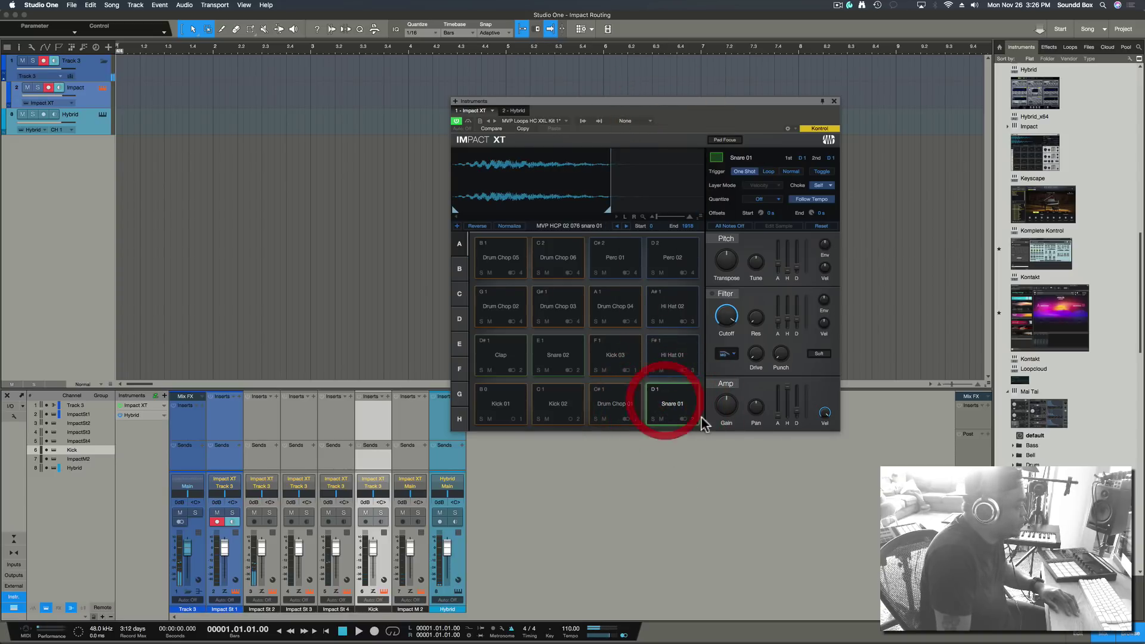
click(689, 419)
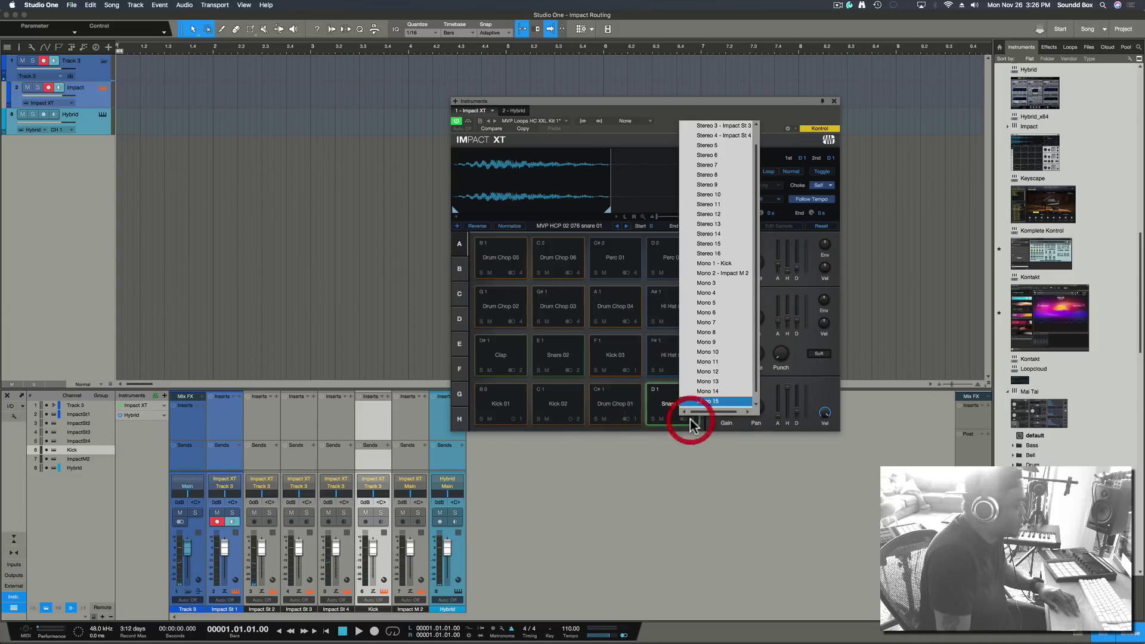
click(714, 281)
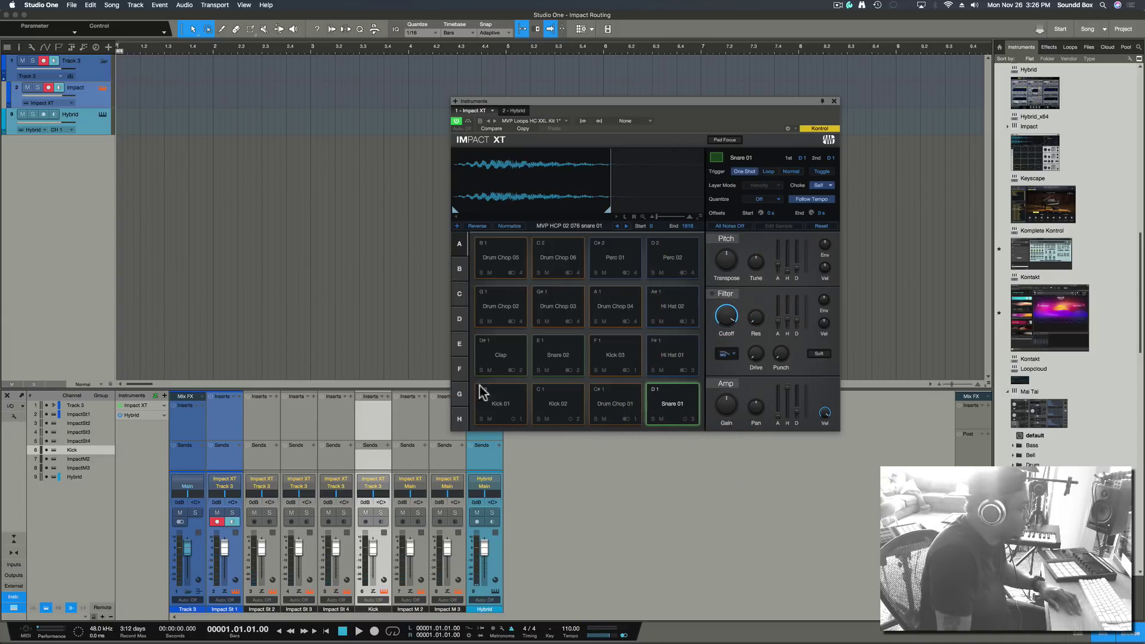
- Route the Snare 02 pad to the Mono 3 - Impact M 3 output and audition it against Snare 01
click(501, 355)
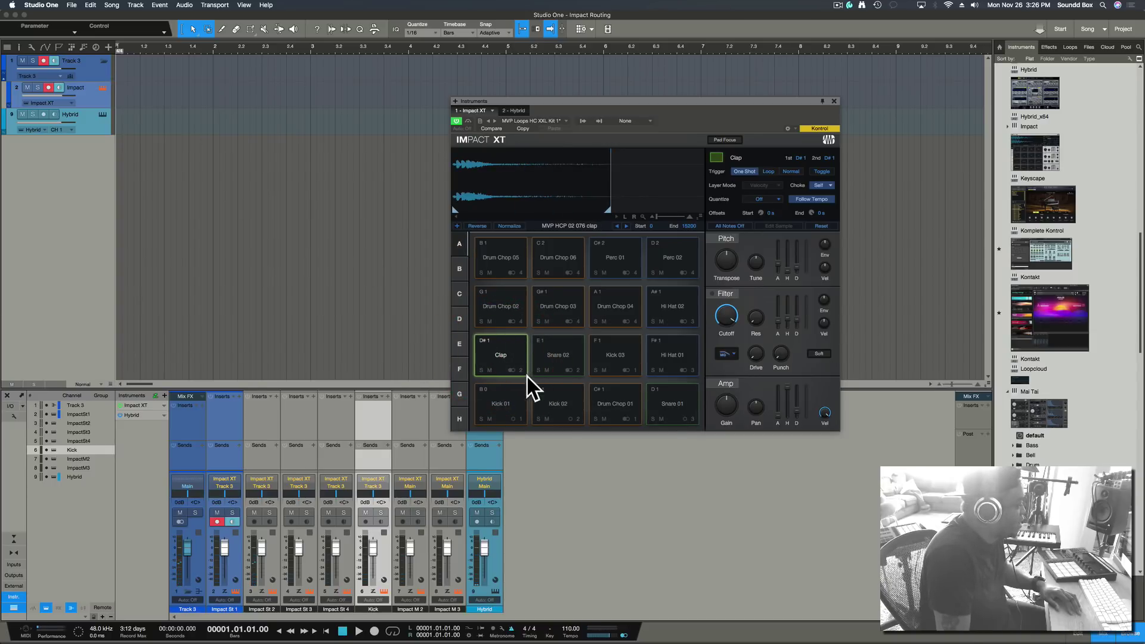
click(557, 357)
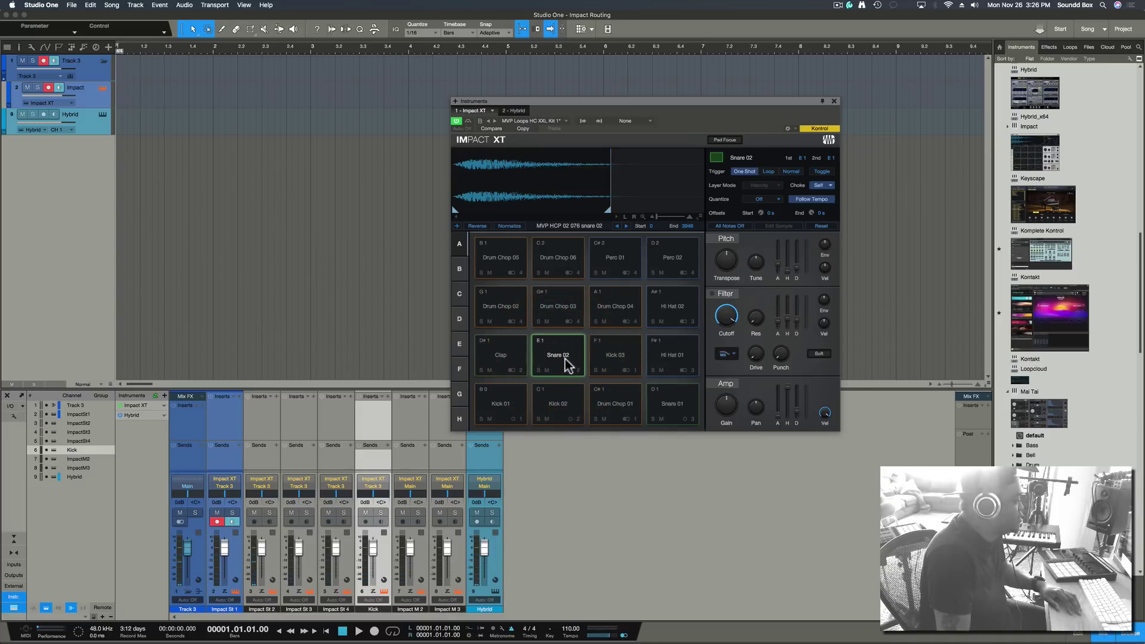
click(557, 358)
click(671, 404)
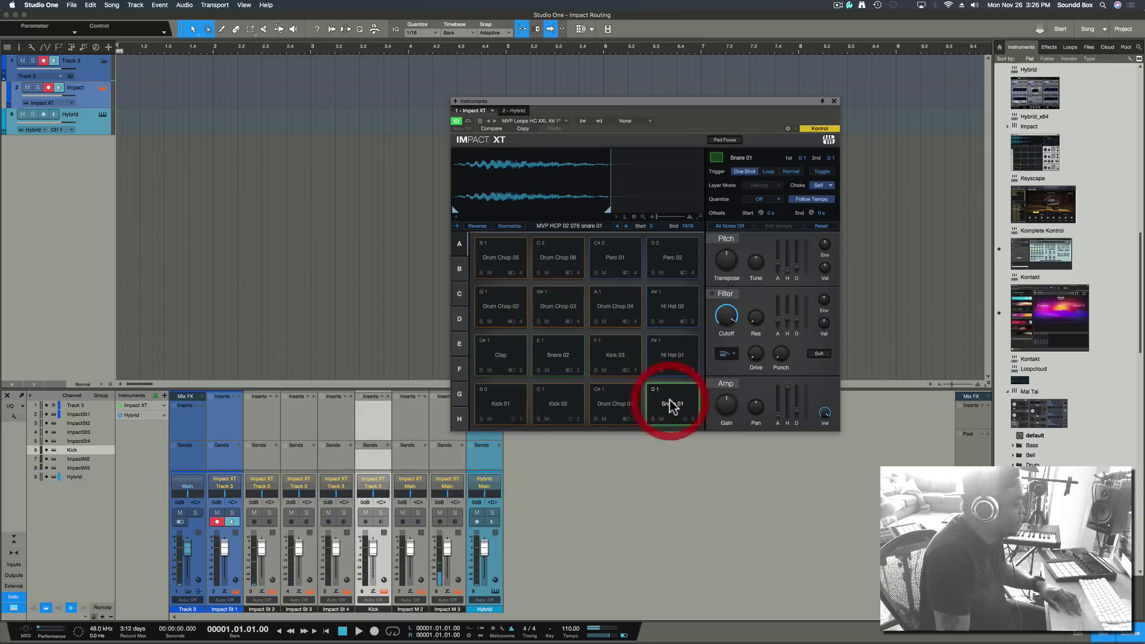
click(560, 356)
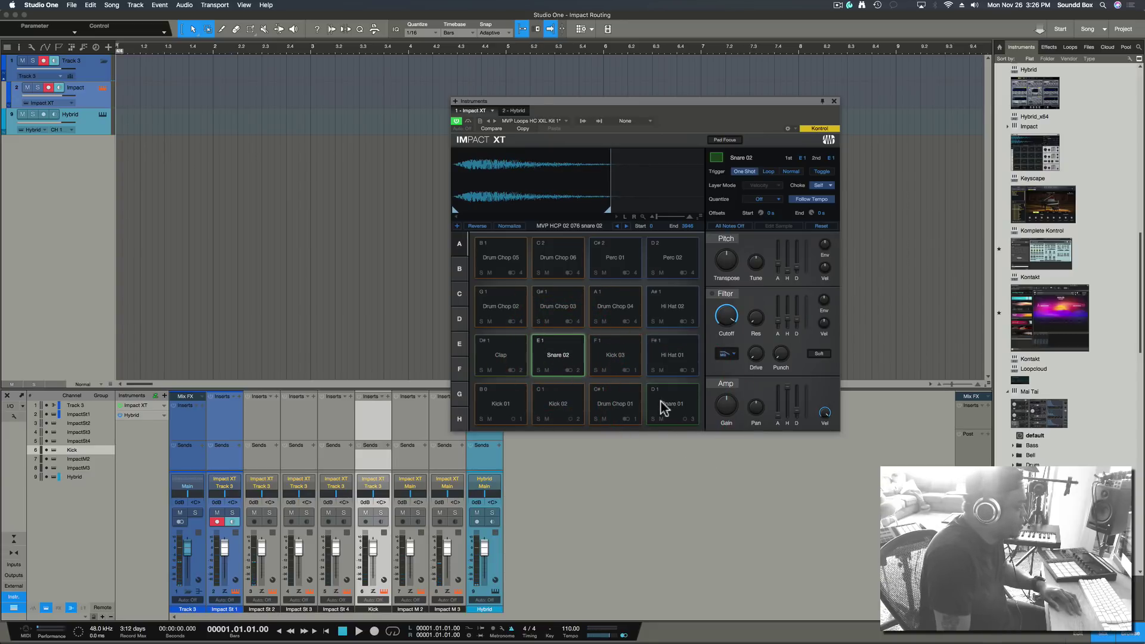
click(571, 370)
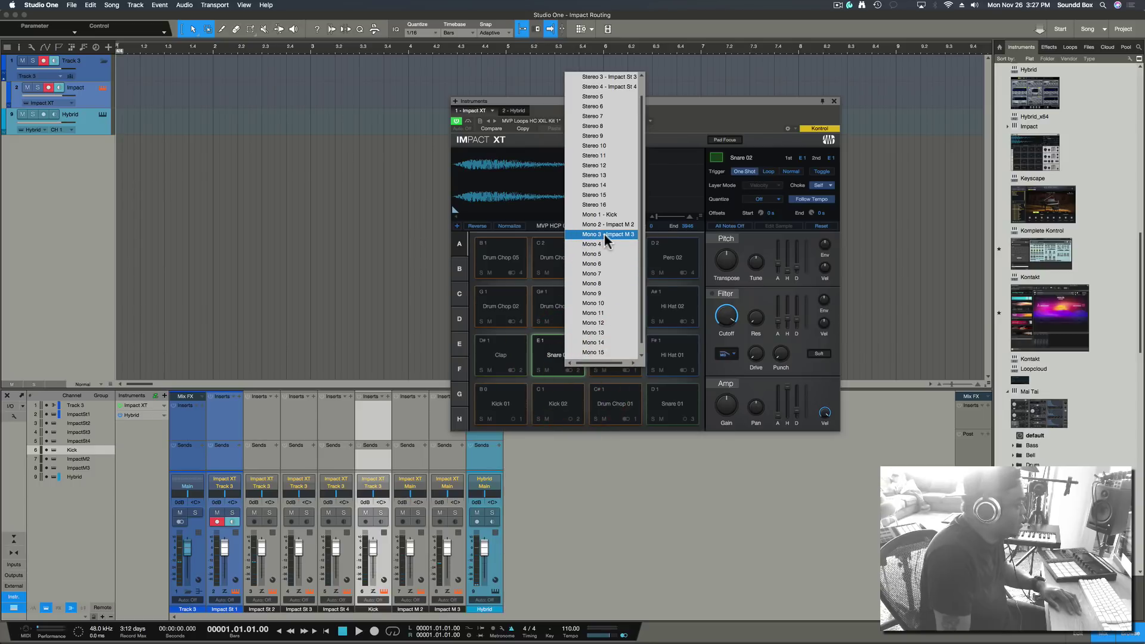
click(604, 234)
click(567, 354)
click(669, 403)
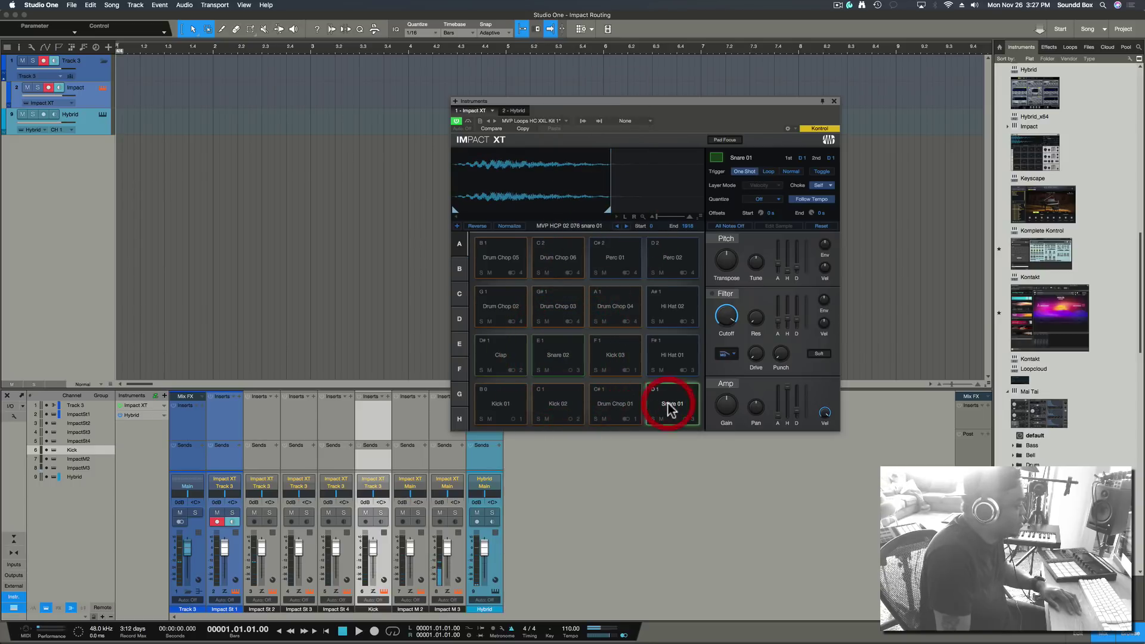
click(557, 349)
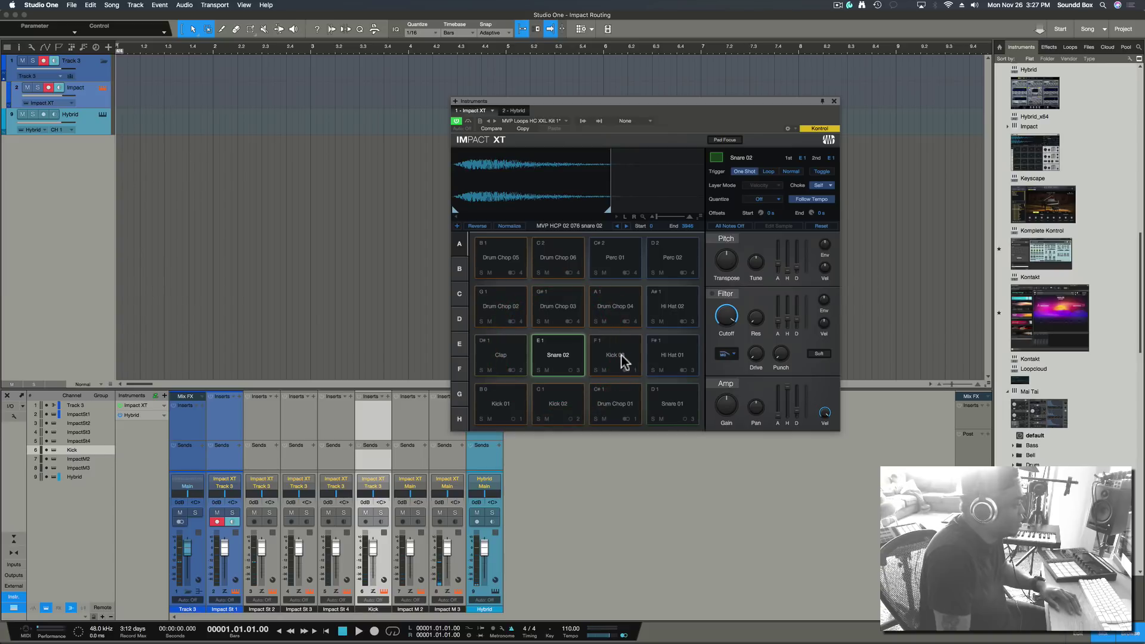
- Route the Kick 03 pad to the Mono 4 output and audition the Hi Hat 01 pad
click(622, 359)
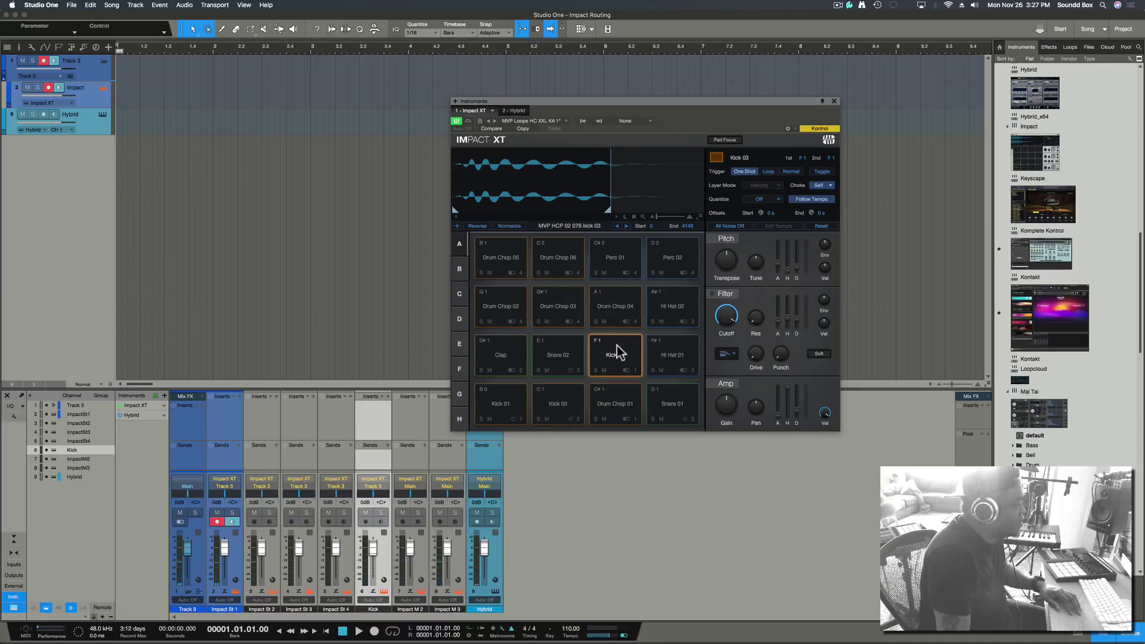
click(635, 370)
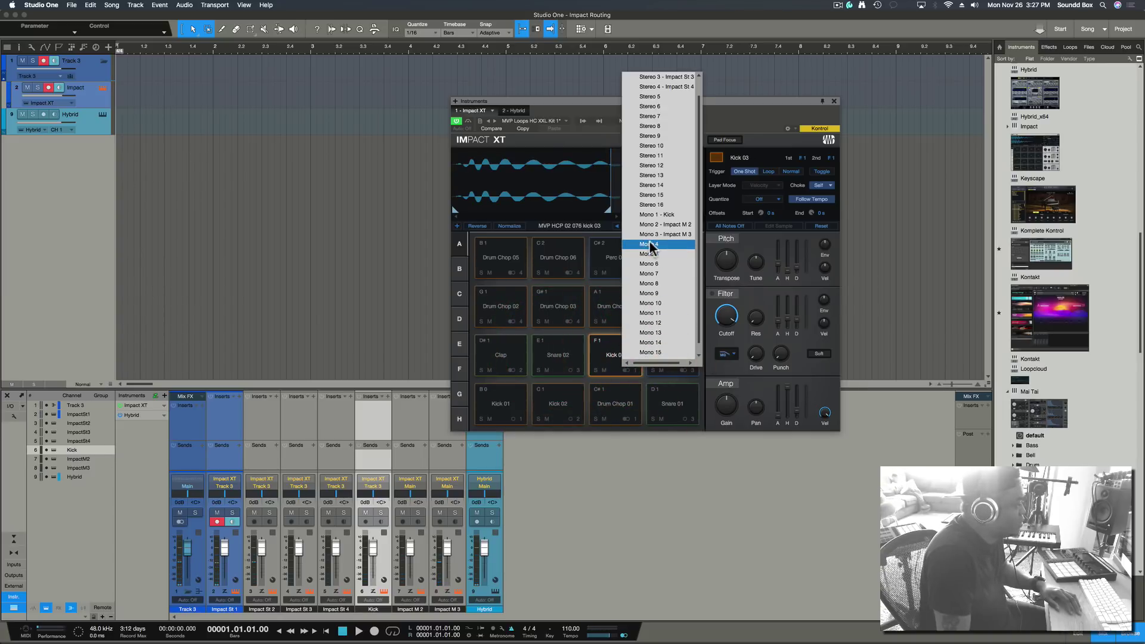
click(649, 245)
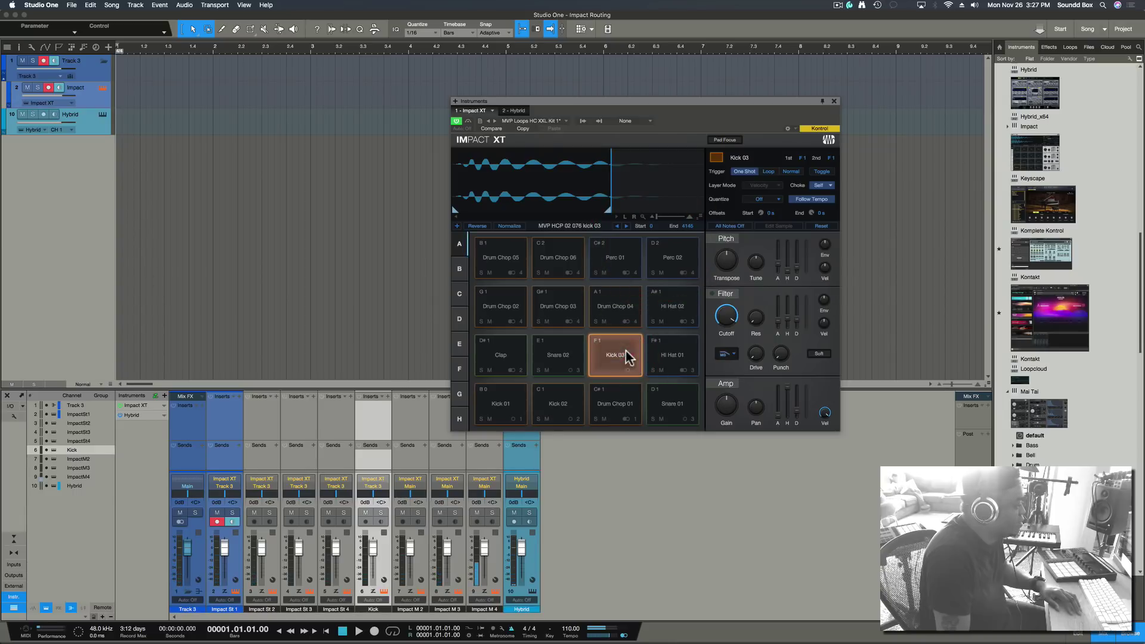
click(684, 358)
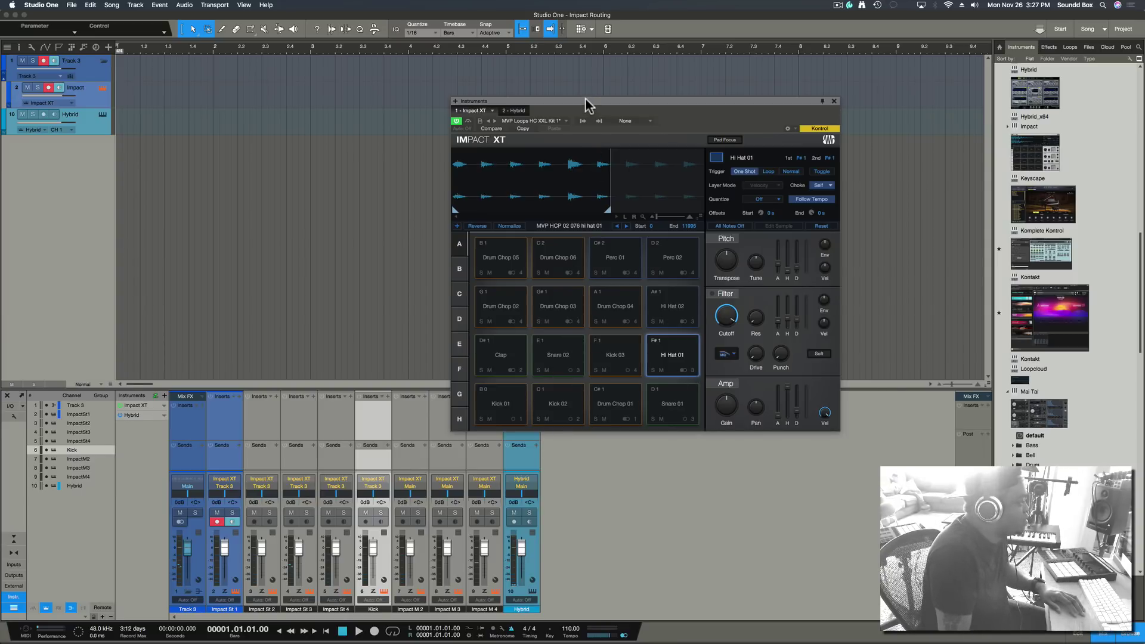
- Move the Impact XT window clear of the mixer and review the channels from Impact St 2 to Hybrid one by one
drag(586, 105, 659, 97)
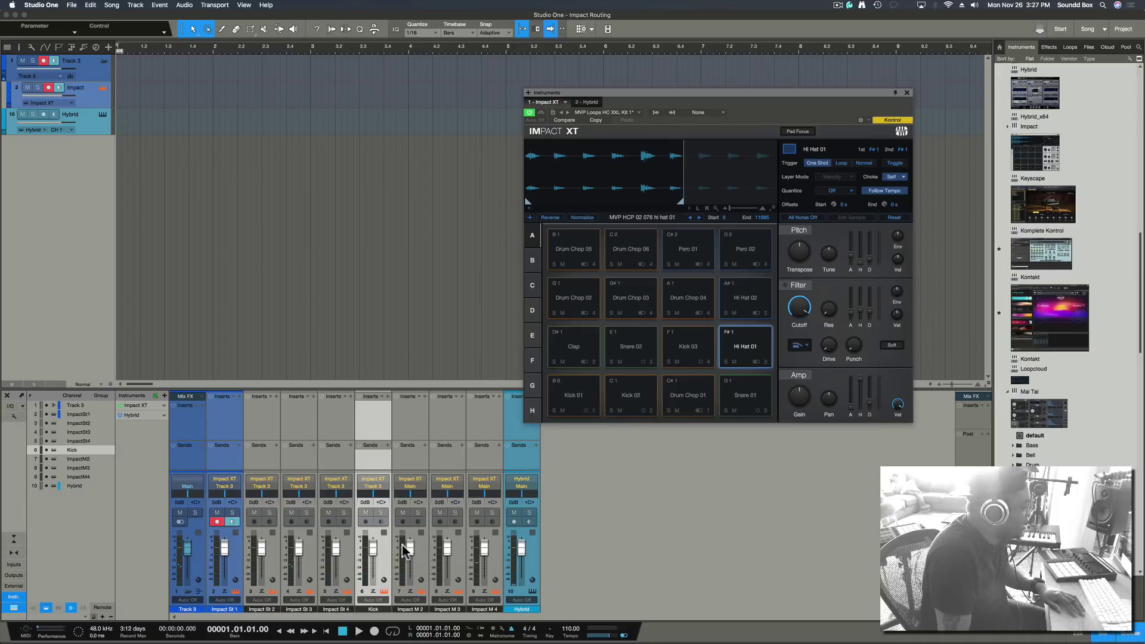
click(262, 414)
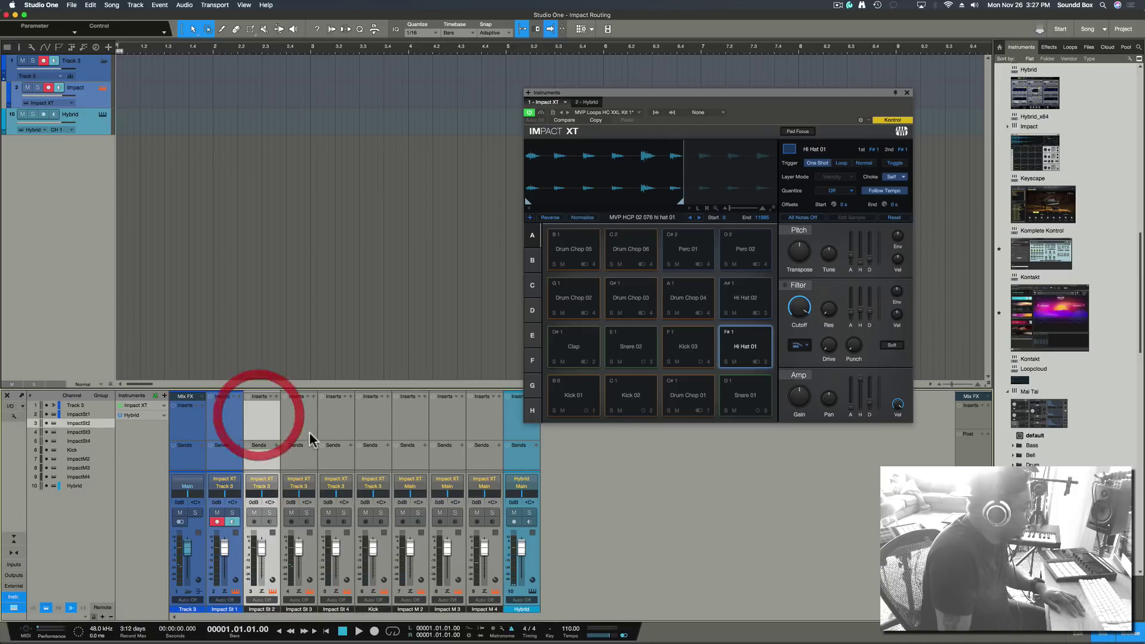
click(301, 421)
click(335, 416)
click(369, 424)
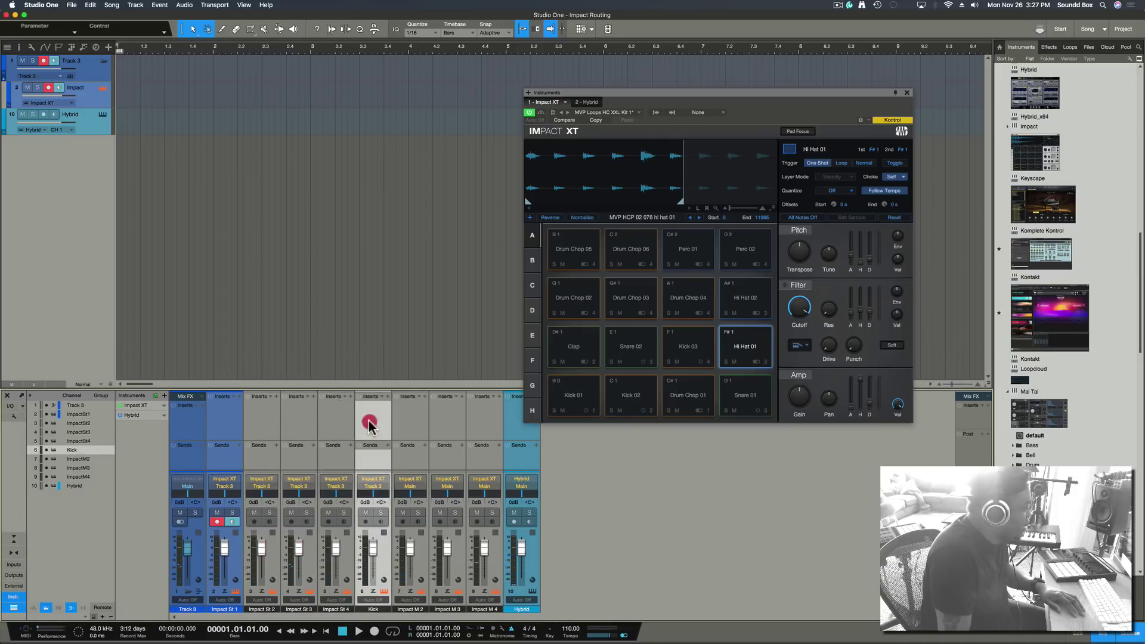
click(423, 429)
click(454, 432)
click(486, 430)
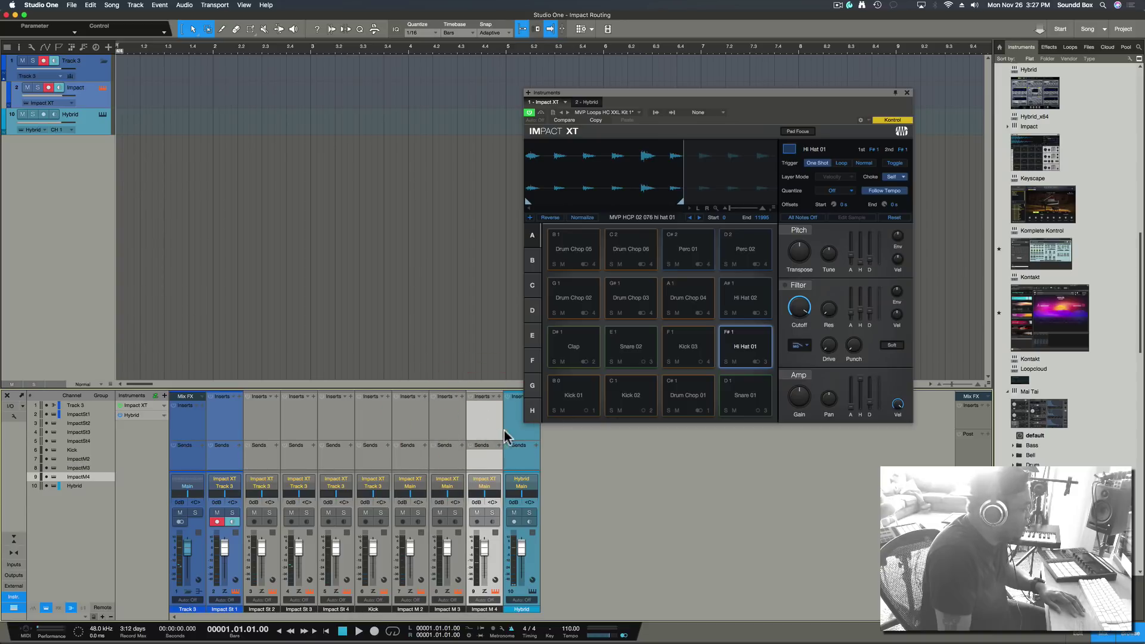
click(517, 429)
click(477, 412)
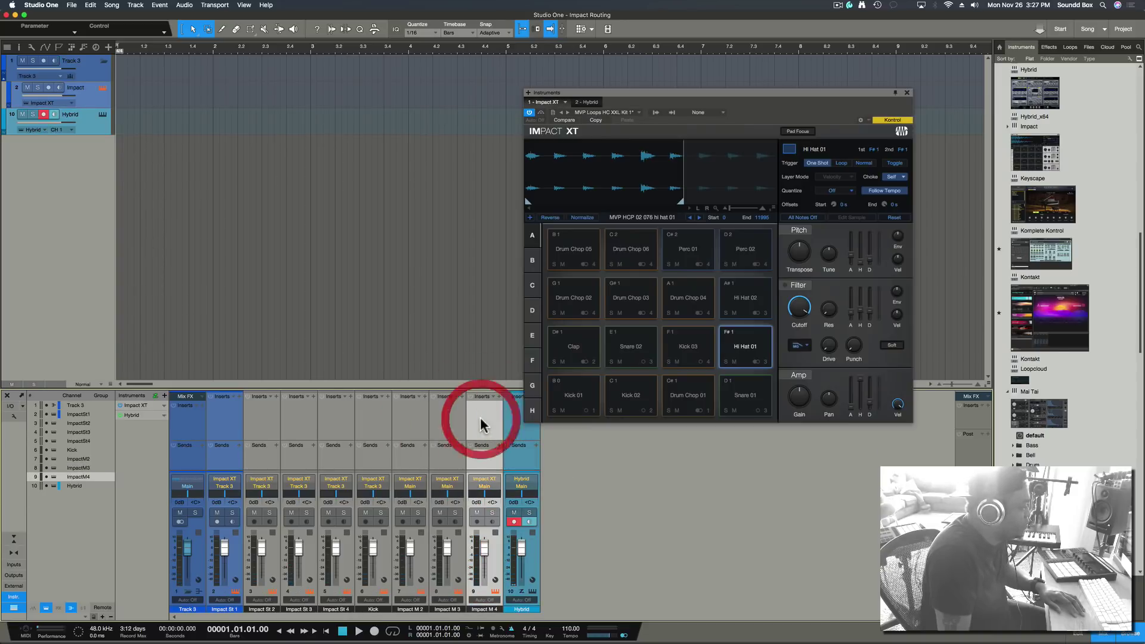
- Activate the additional Impact XT stereo outputs Impact St 5 through Impact St 8
click(657, 113)
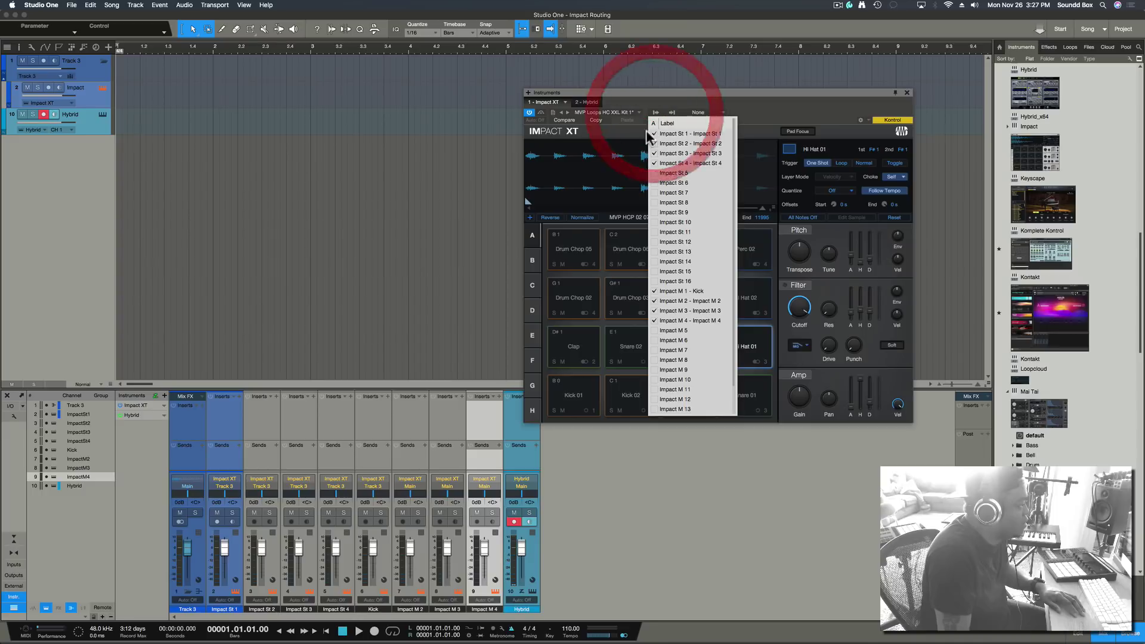
click(654, 173)
click(656, 182)
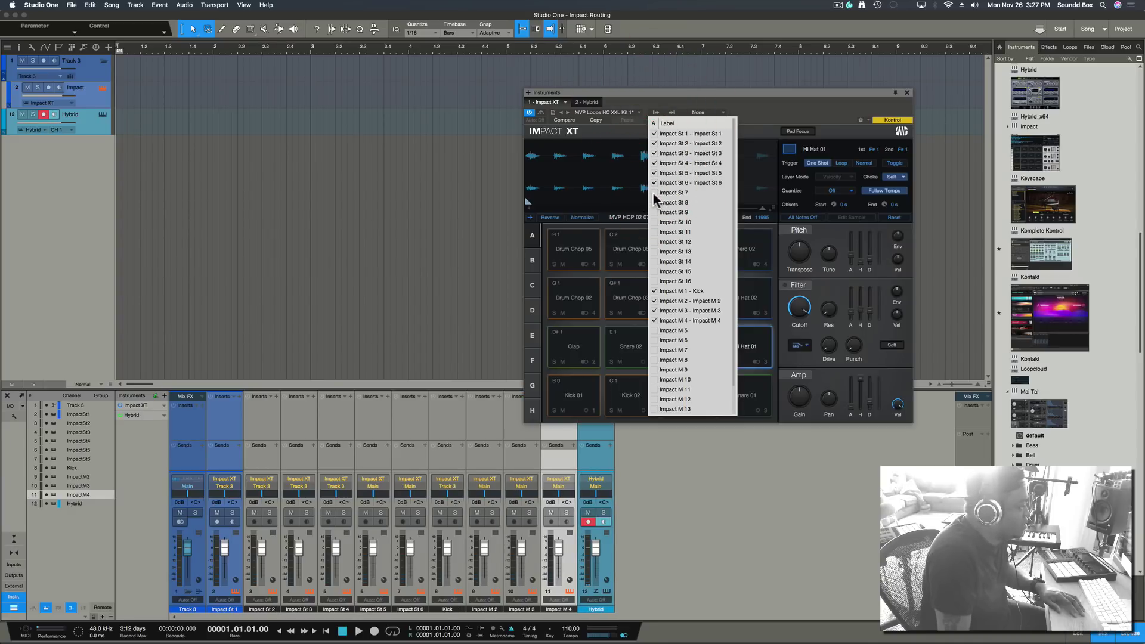
click(654, 193)
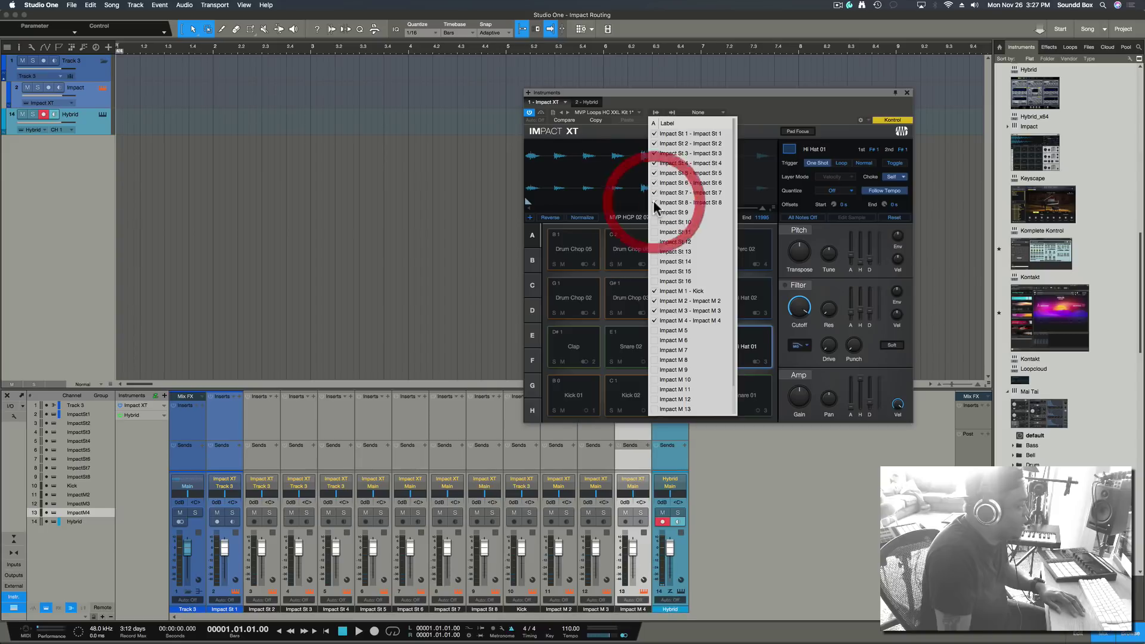
- Deactivate the Impact St 6, St 7 and St 8 outputs, keeping Impact St 5 active, and close the output list
click(654, 193)
click(654, 182)
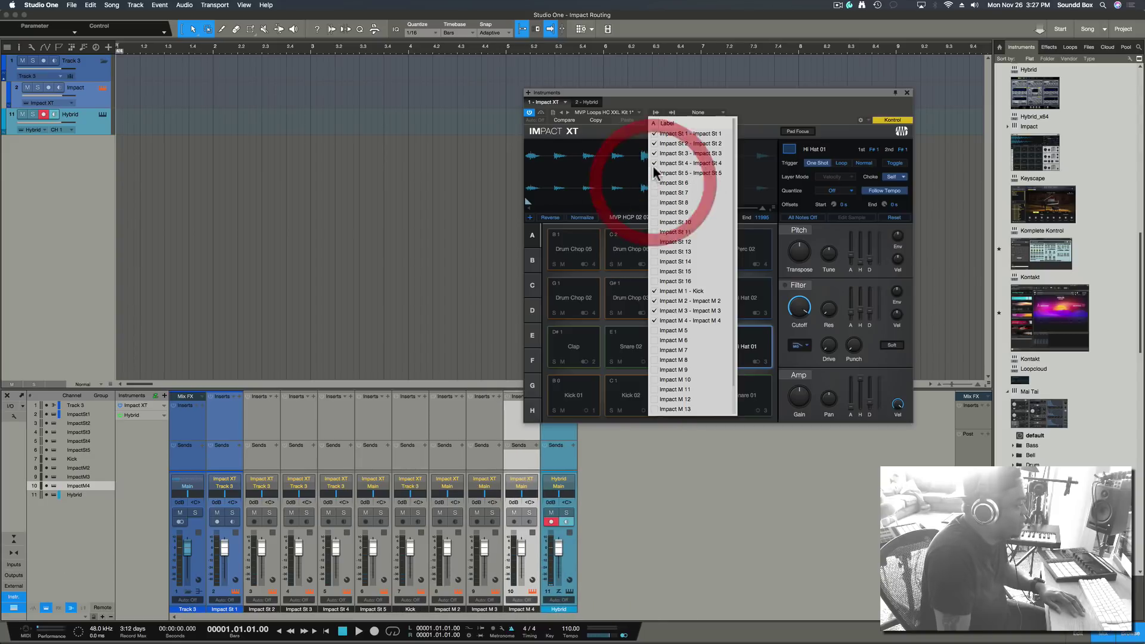
click(678, 109)
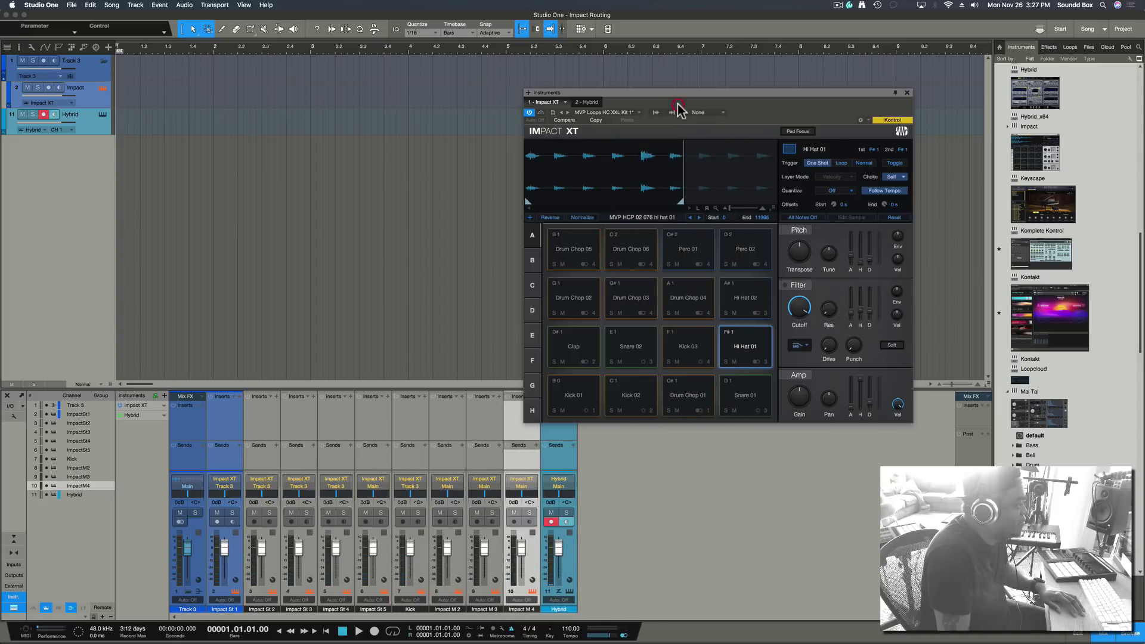
- Audition the Hi Hat 02, Drum Chop 04, Drum Chop 03, Drum Chop 02 and Drum Chop 05 pads one by one
click(742, 294)
click(704, 294)
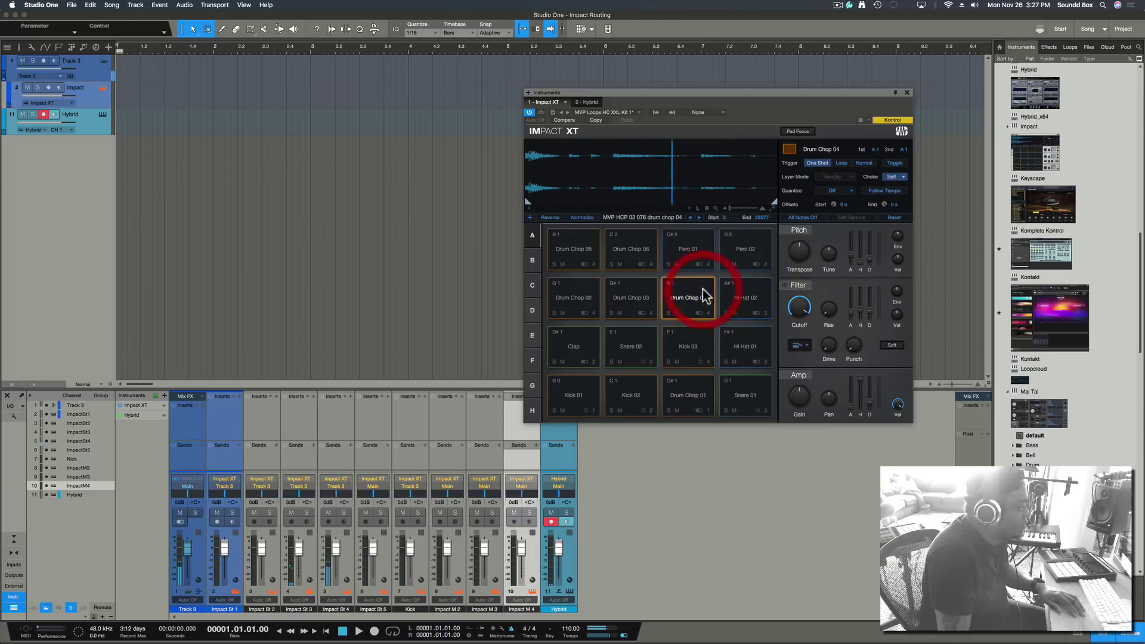
click(626, 297)
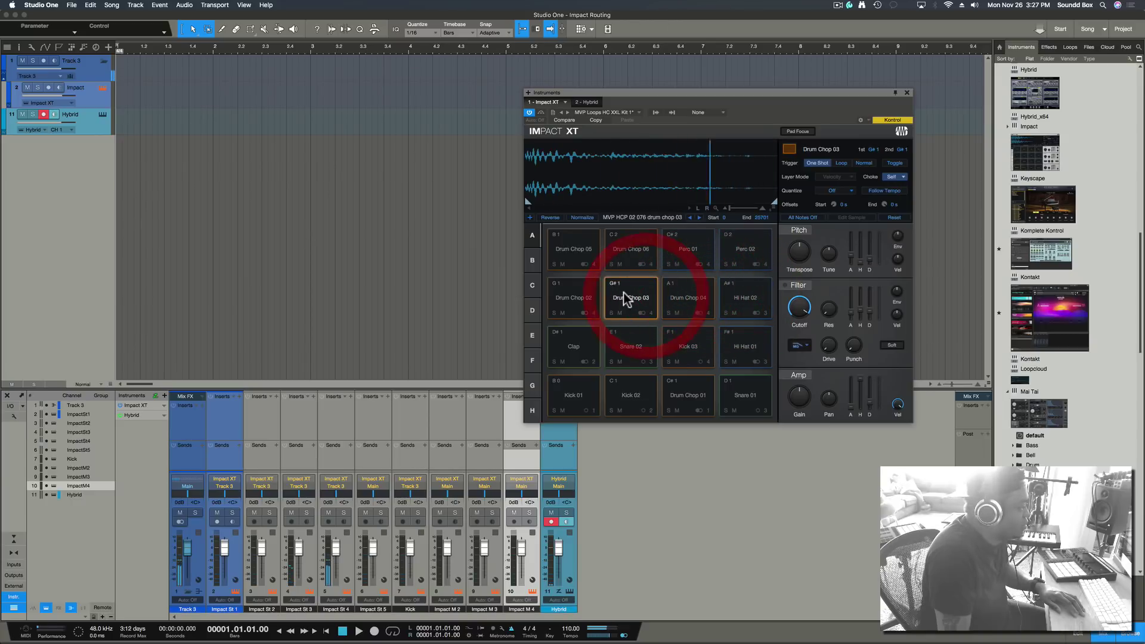
click(584, 300)
click(577, 249)
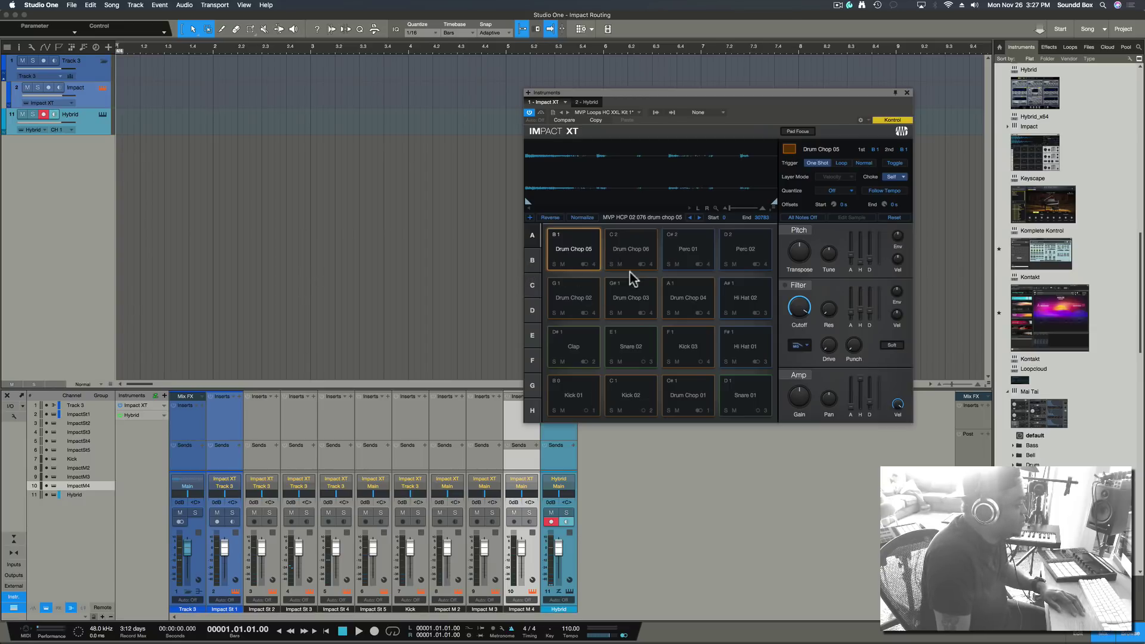
- Switch between pad banks B and A to compare their pads, ending on bank B
click(533, 260)
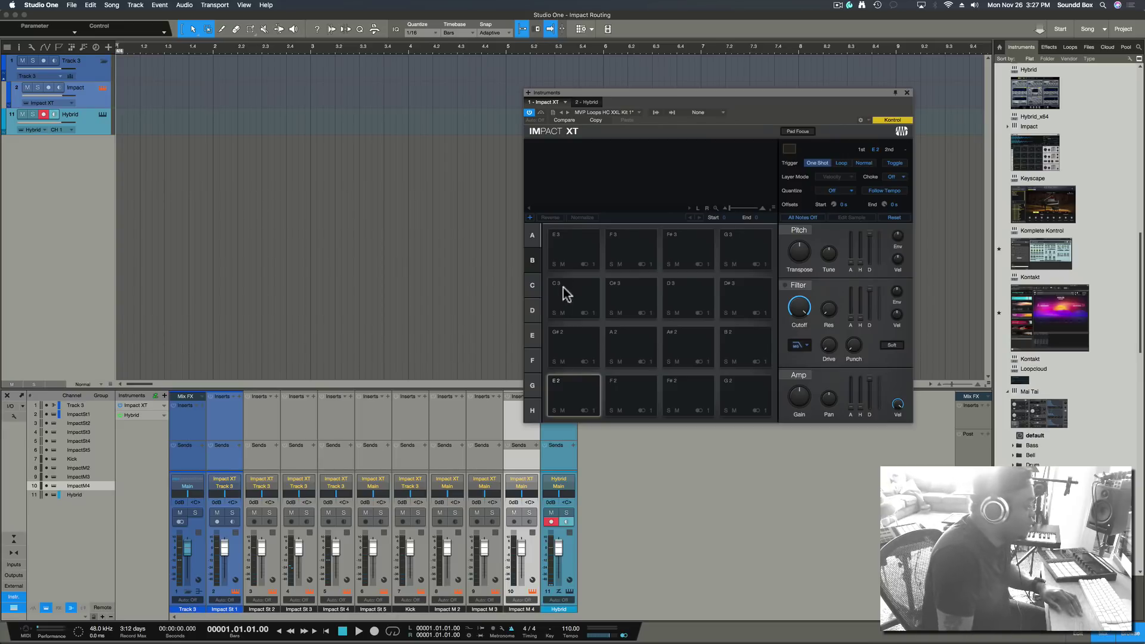
click(532, 238)
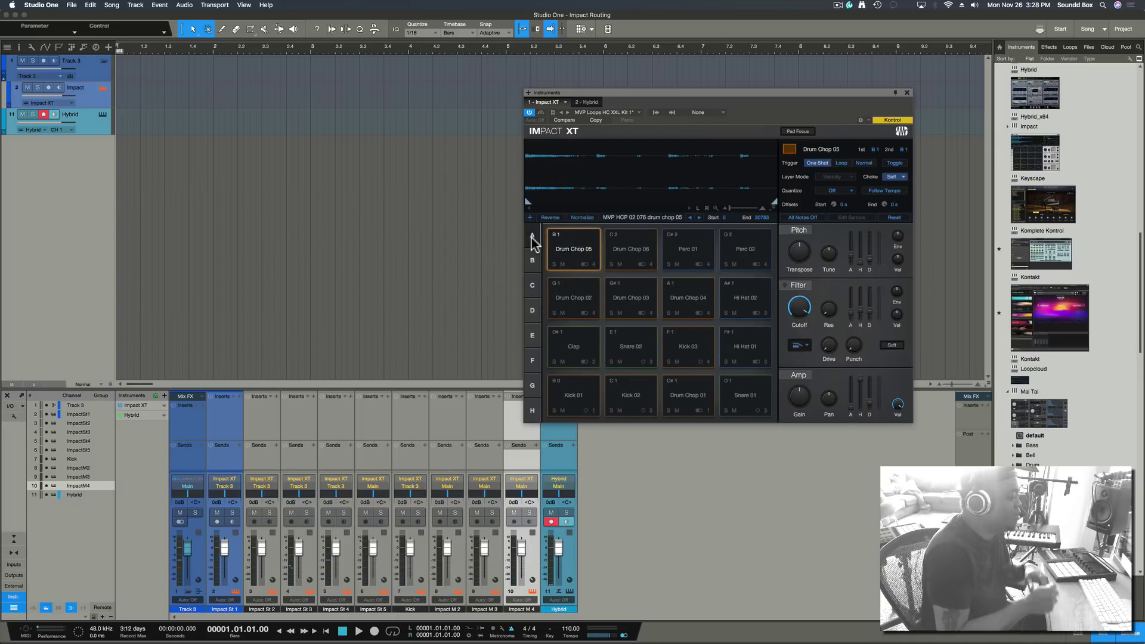
click(533, 260)
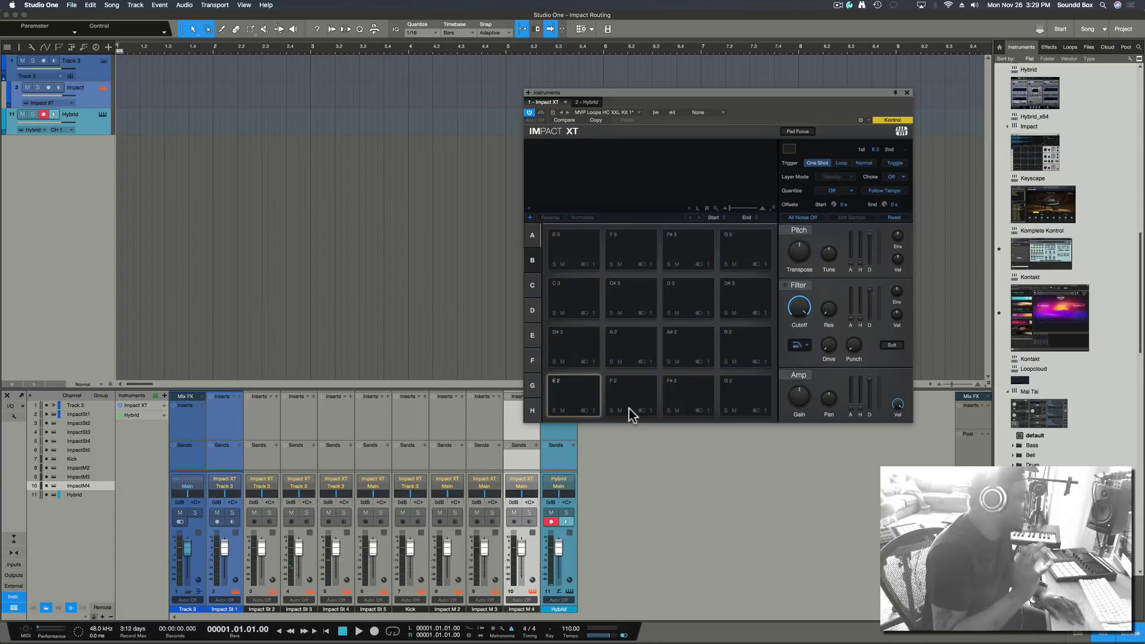